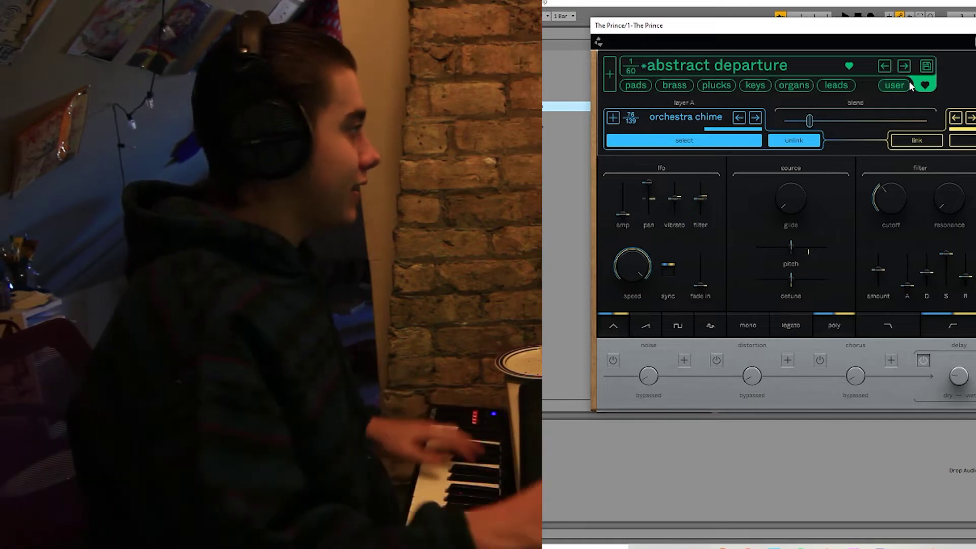
Load the brass preset 'absence training' in The Prince and start song playback
left_click(671, 90)
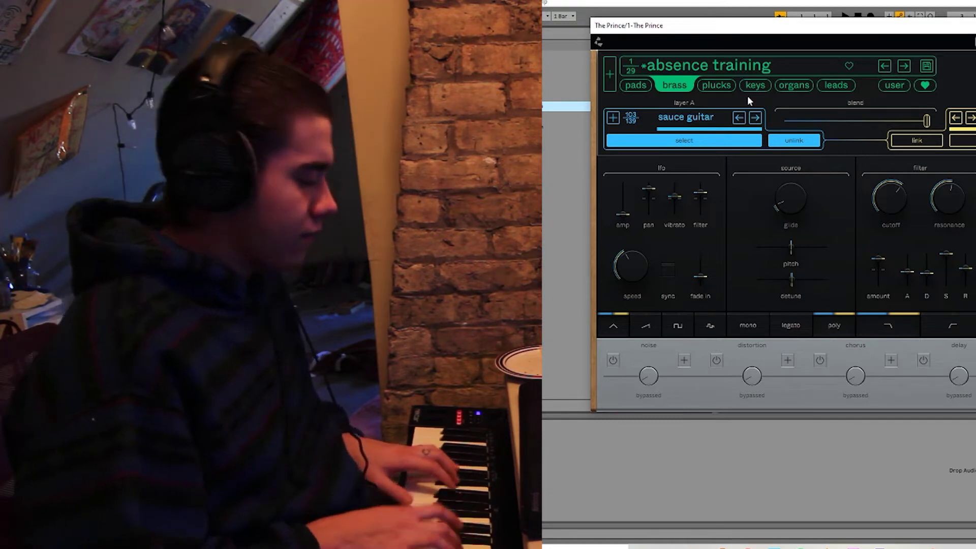
key("ctrl+alt+p")
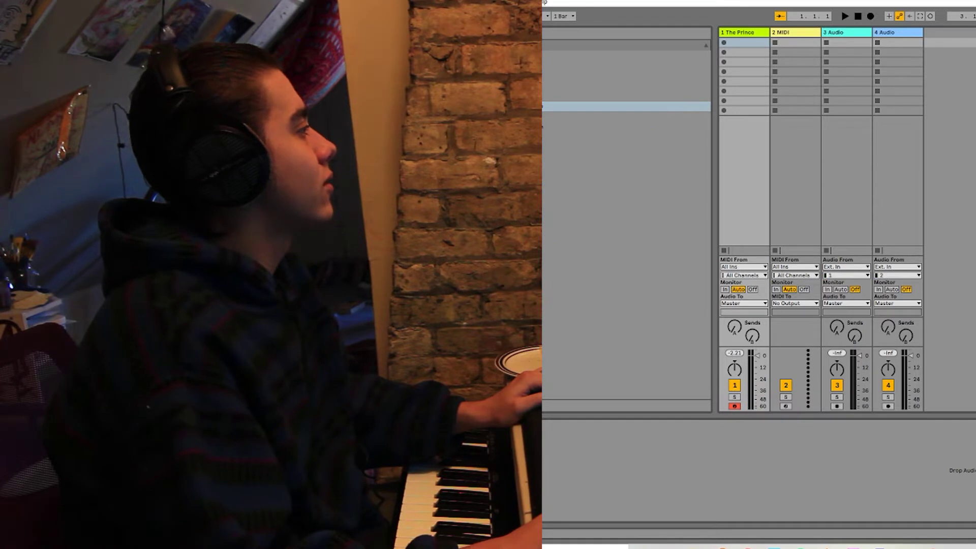
key("space")
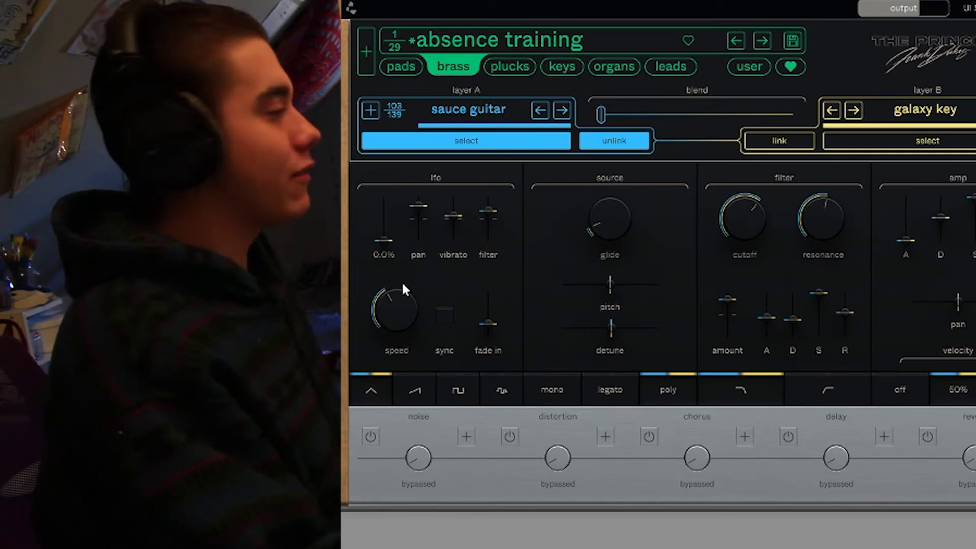
Deepen and speed up the LFO, sweep the cutoff back open, and lengthen amp attack to ~1 second
mouse_move(383, 240)
left_mouse_down()
mouse_move(384, 223)
mouse_move(423, 279)
mouse_move(429, 207)
mouse_move(474, 197)
mouse_move(478, 250)
left_mouse_up()
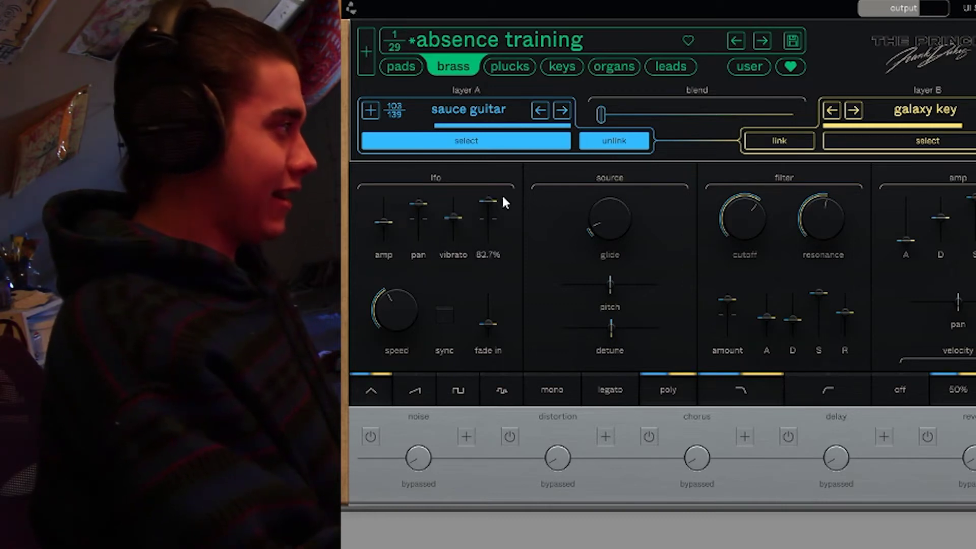
left_click_drag(384, 222, 378, 269)
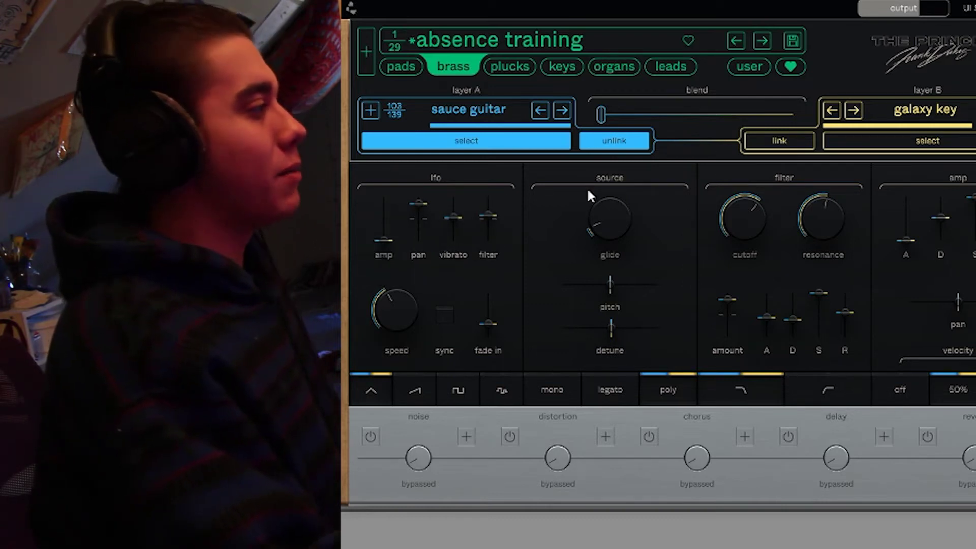
left_click_drag(413, 309, 437, 263)
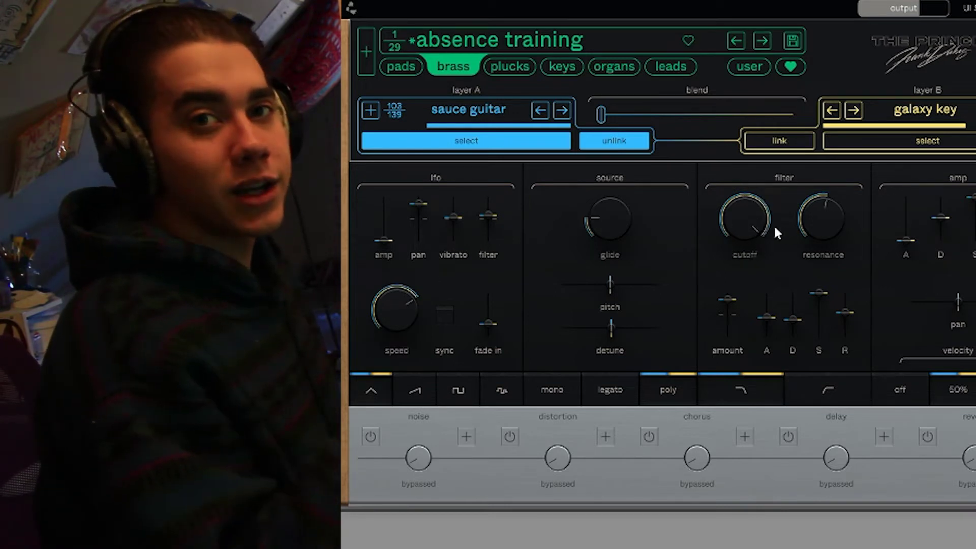
left_click_drag(748, 232, 732, 296)
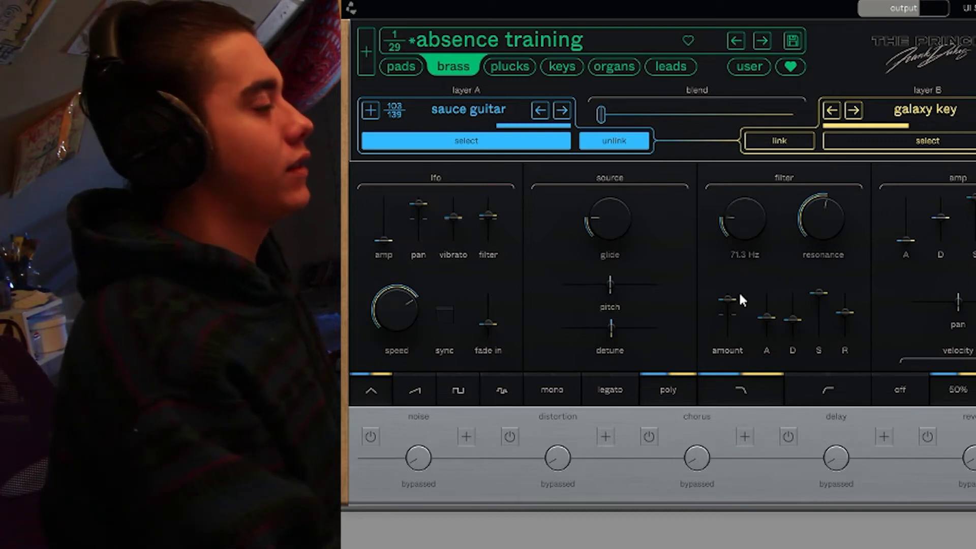
left_click_drag(739, 291, 740, 274)
left_click_drag(906, 239, 929, 204)
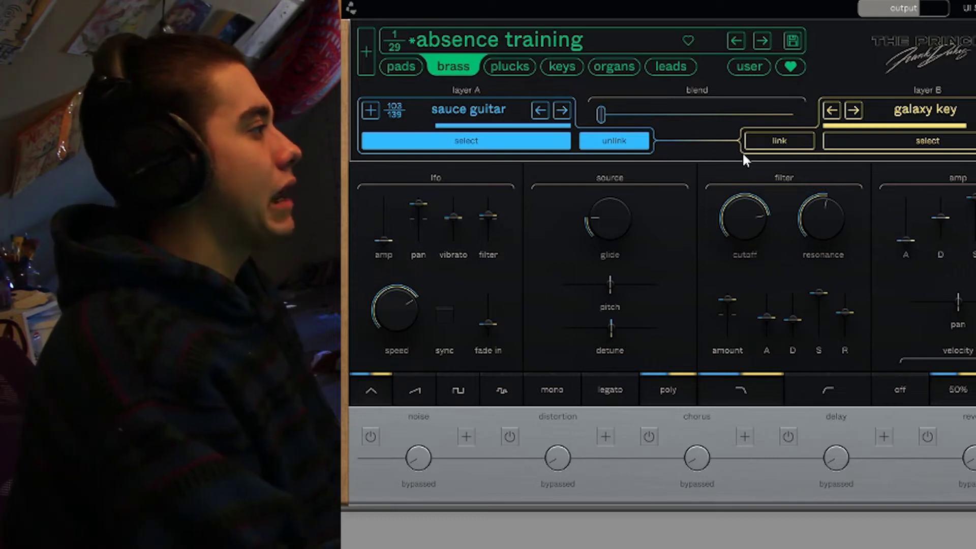
Save the sound as user preset 'wah one' and compare it against preset 'deeez'
key("ctrl+s")
type("wah")
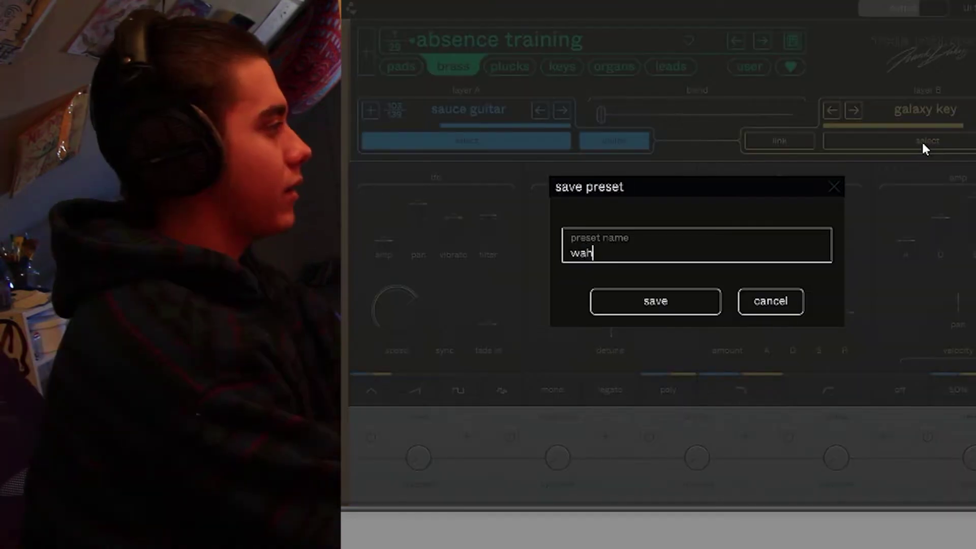
type(" one")
key("Return")
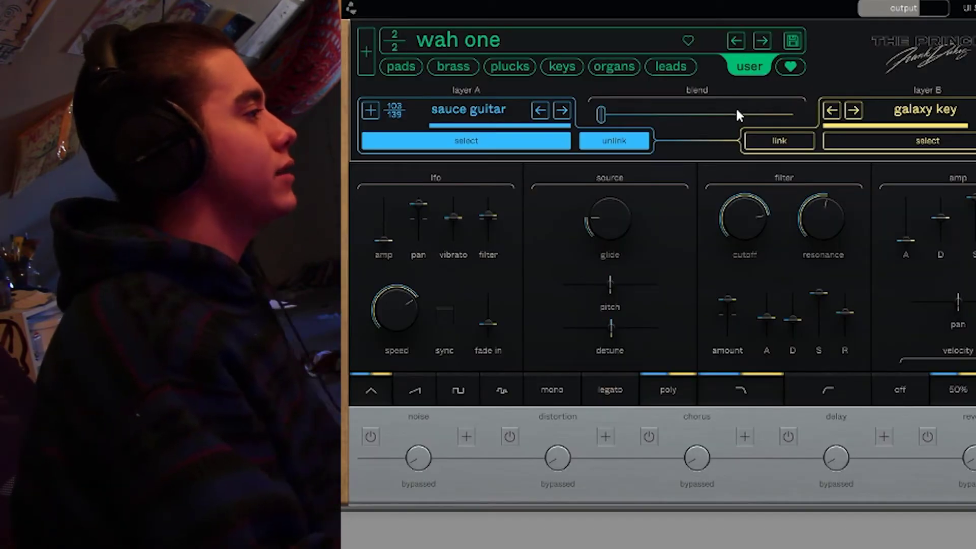
left_click(735, 41)
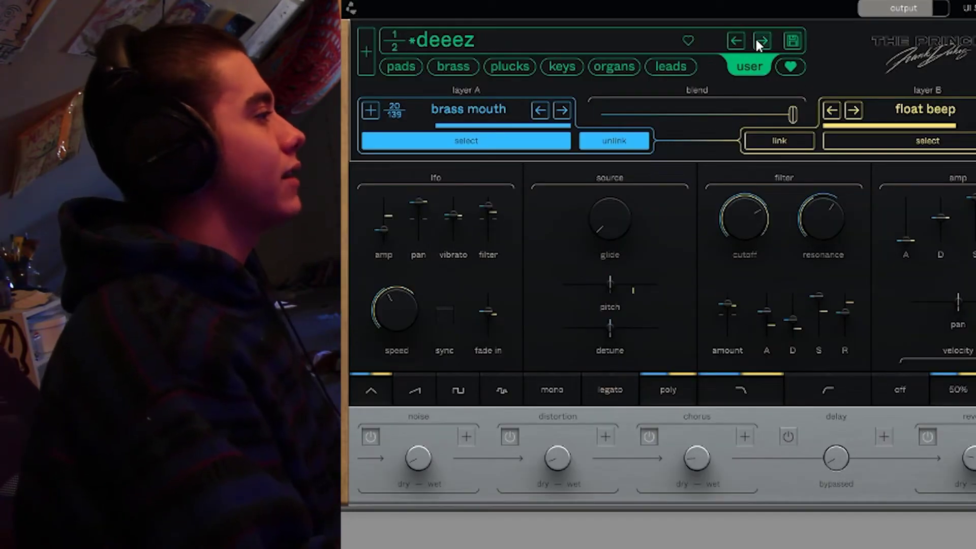
left_click(760, 42)
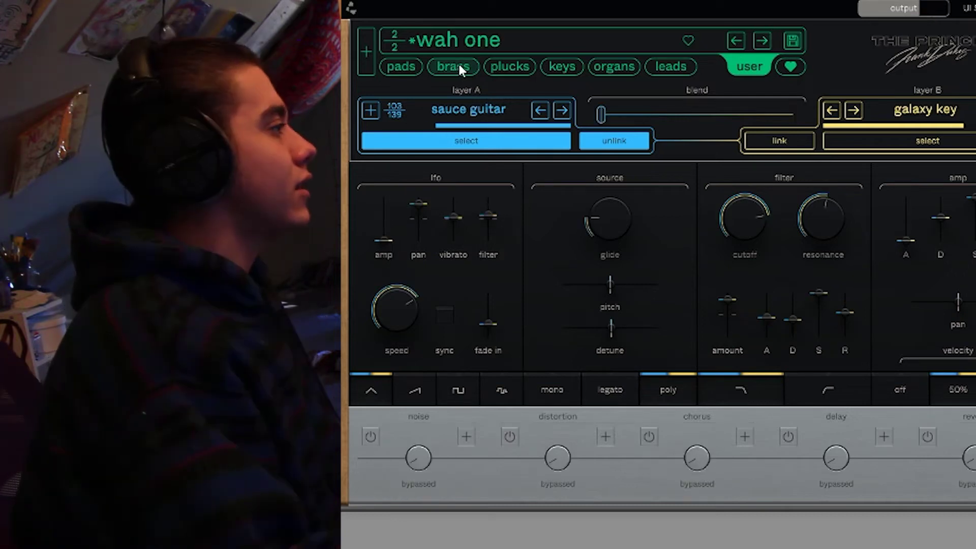
Cycle layer A back to reso brass, then forward again to sauce guitar
left_click(538, 110)
left_click(539, 111)
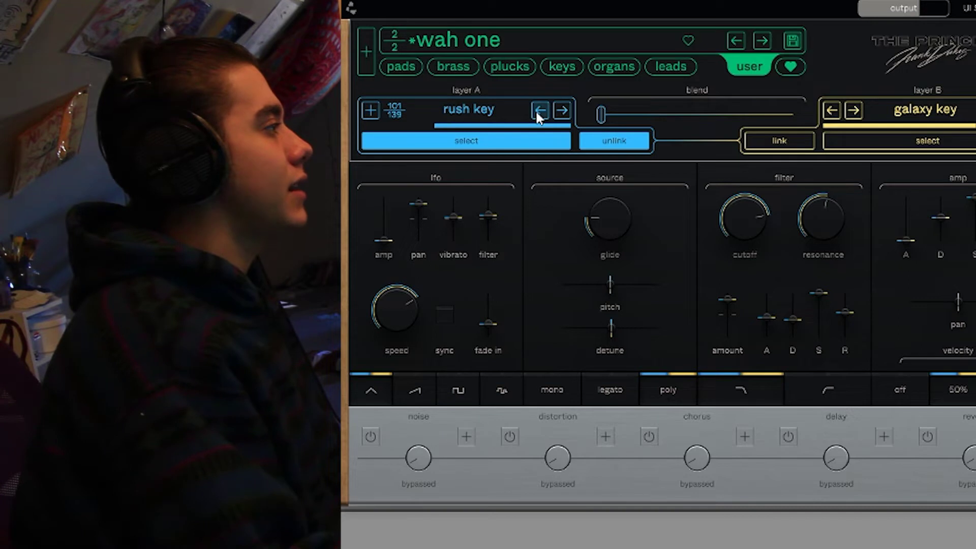
left_click(539, 111)
left_click(538, 111)
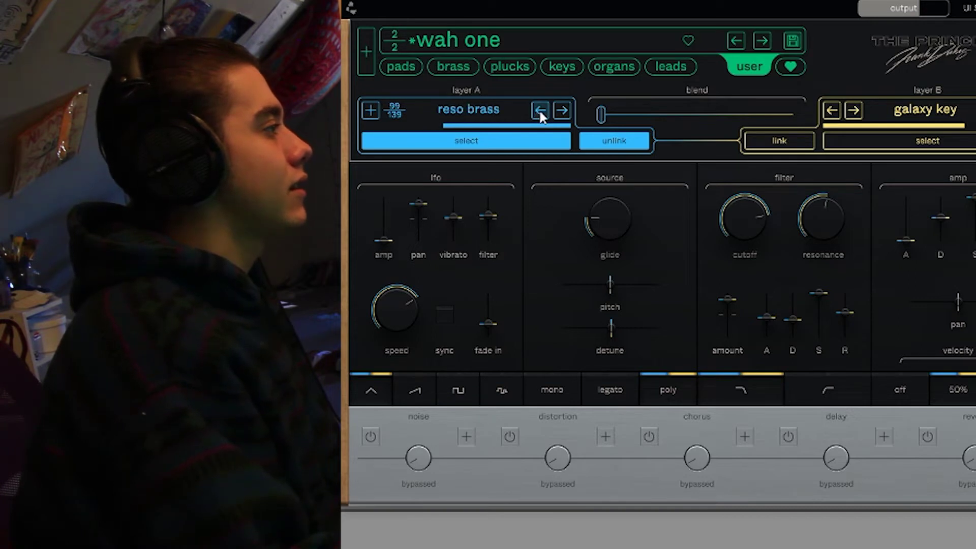
left_click(553, 110)
left_click(558, 110)
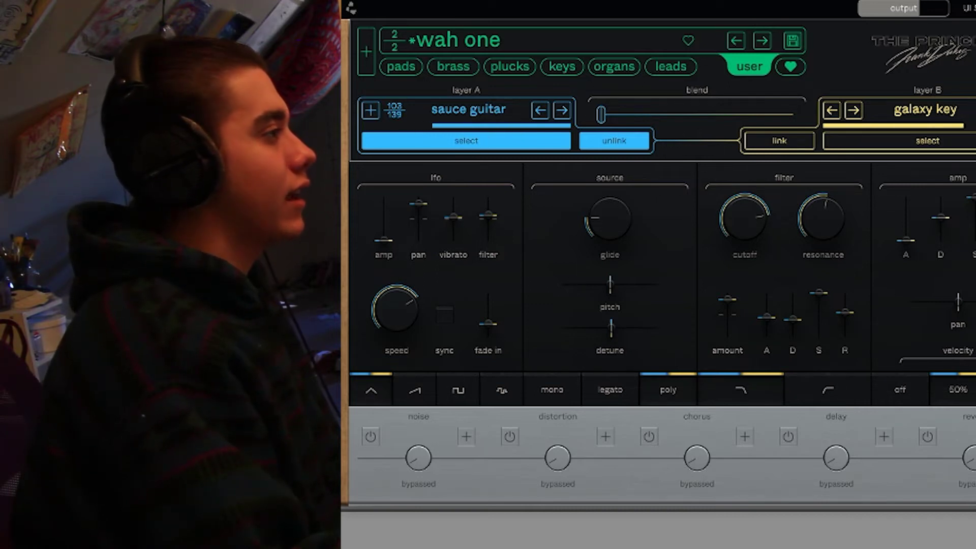
left_click(369, 110)
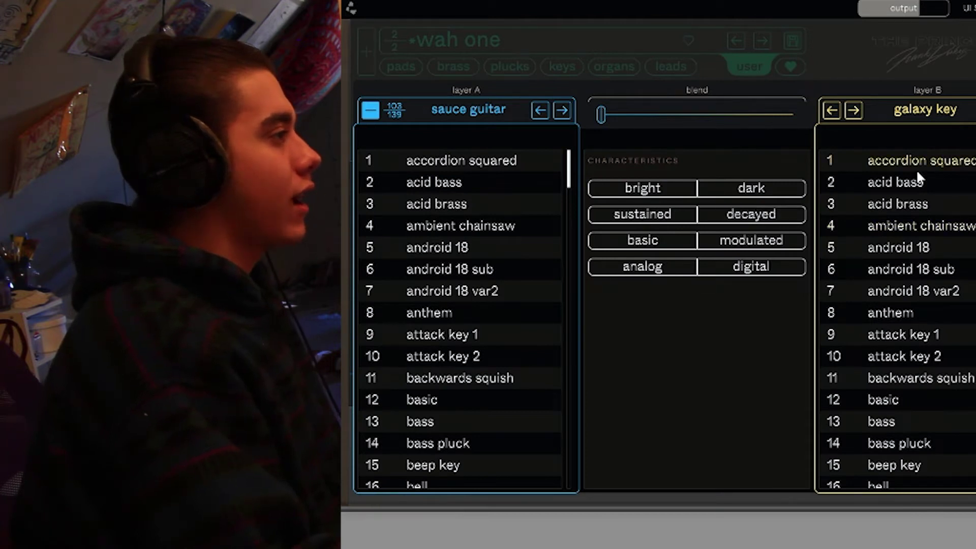
Filter sounds to 'dark' and set layer B to brass attack after trying backwards squish
left_click(751, 191)
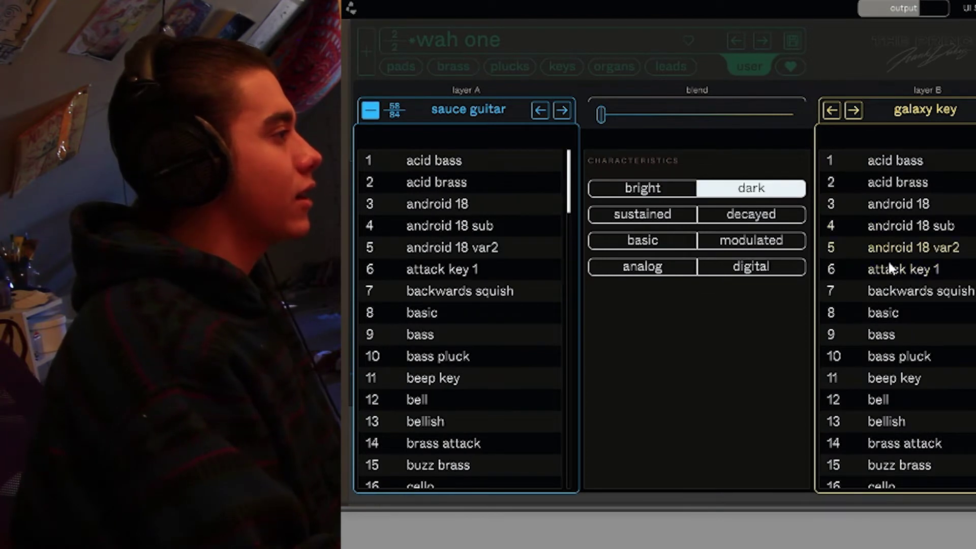
left_click(939, 294)
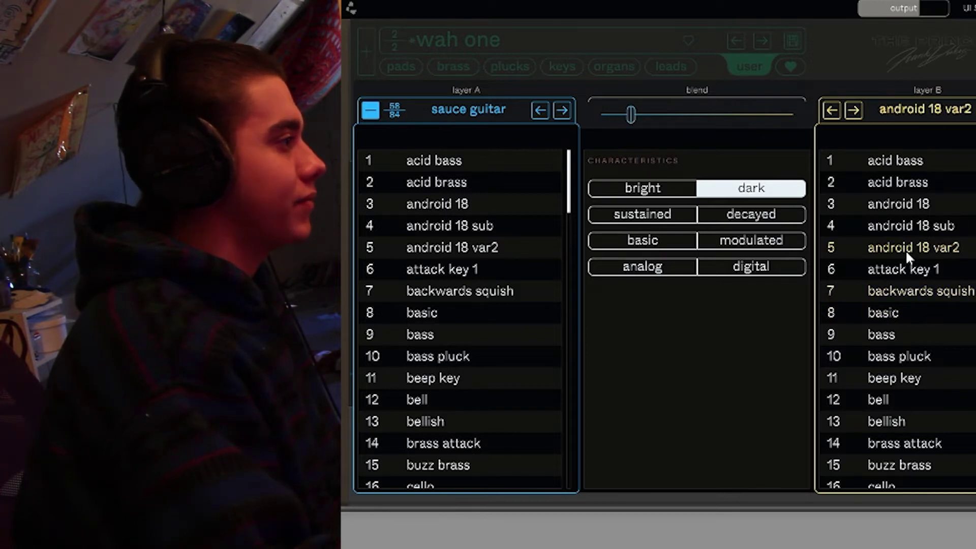
left_click(905, 387)
scroll(912, 344, "down", 3)
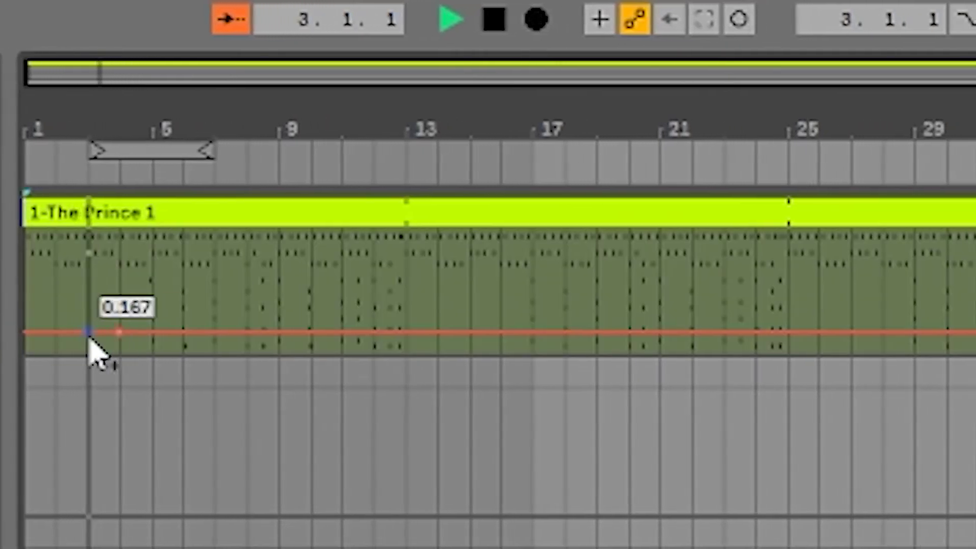
Ramp The Prince's automation from zero near bar 3 up to about 0.194 by bar 13
mouse_move(89, 334)
left_mouse_down()
mouse_move(69, 351)
mouse_move(39, 348)
left_mouse_up()
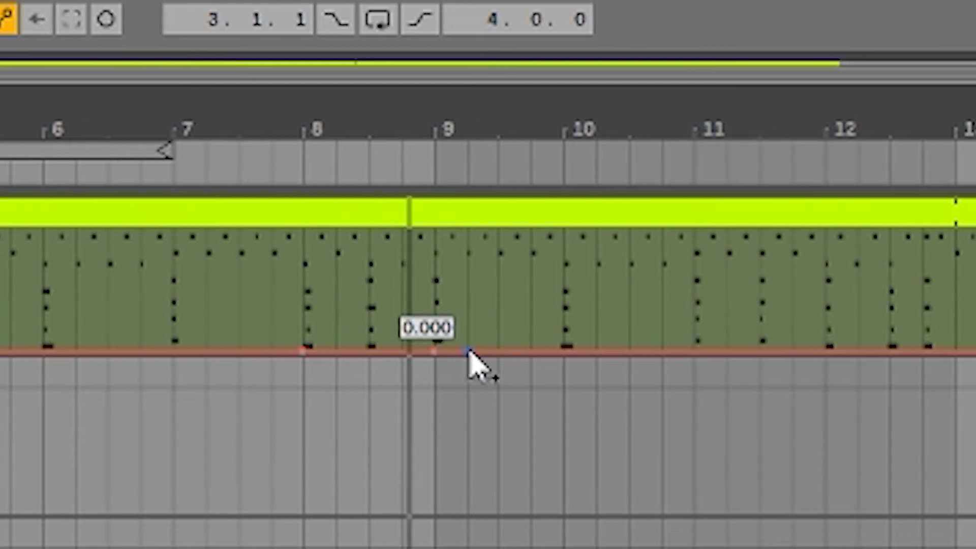
left_click(575, 350)
mouse_move(576, 350)
left_mouse_down()
mouse_move(609, 328)
mouse_move(689, 322)
left_mouse_up()
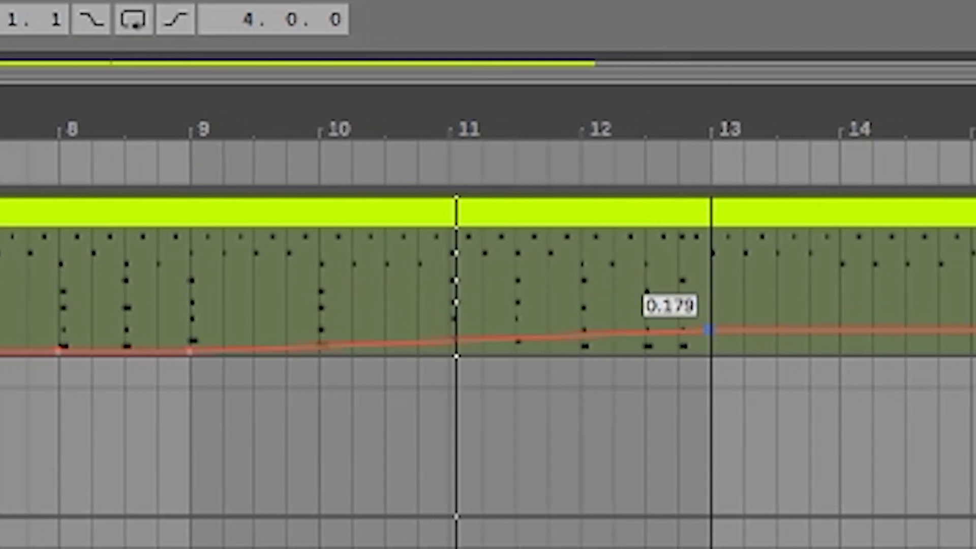
left_click_drag(688, 322, 644, 328)
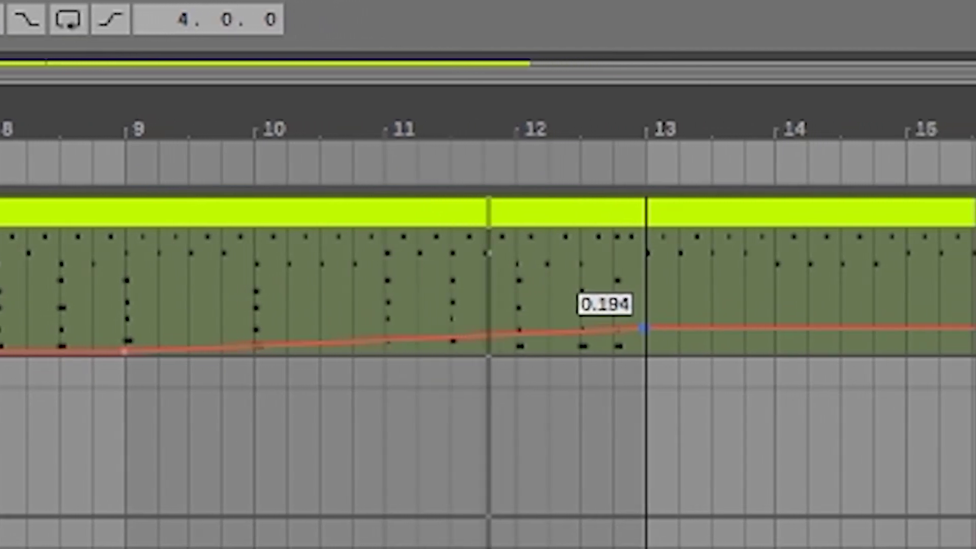
left_click_drag(681, 286, 358, 221)
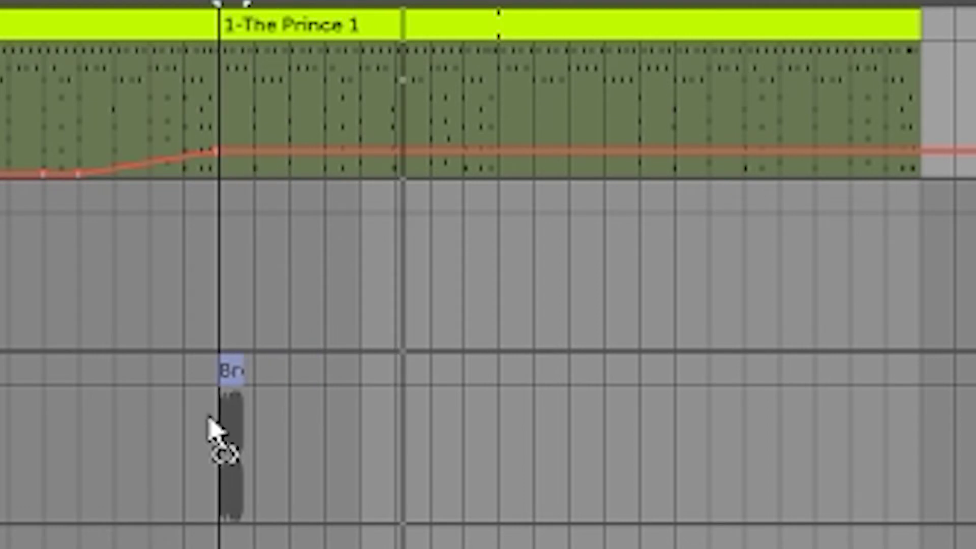
Loop the MWANAMK drum sample on track 3 across bars 13–21, then select the second MIDI track
left_click_drag(213, 431, 260, 393)
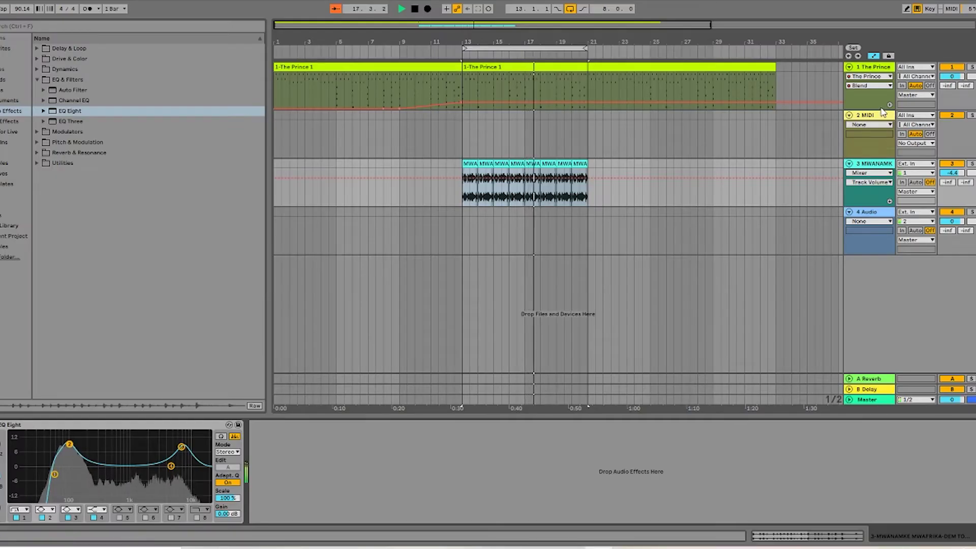
left_click(874, 119)
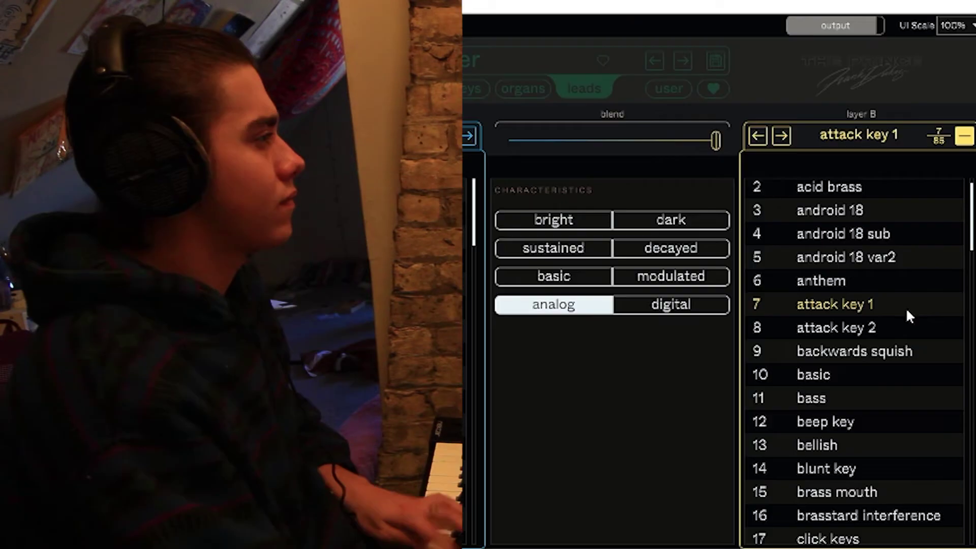
Switch The Prince to backwards squish and record a MIDI lead on track 2
left_click(878, 346)
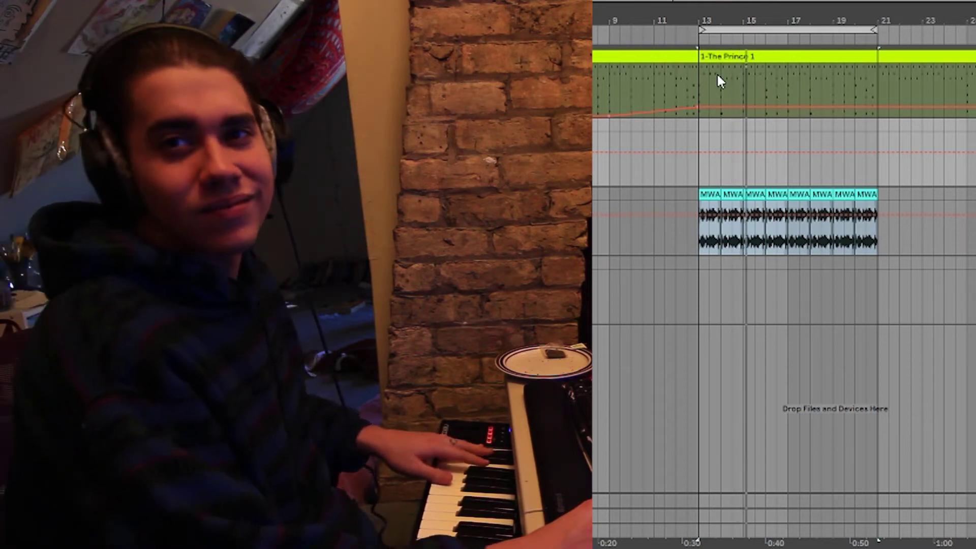
key("F9")
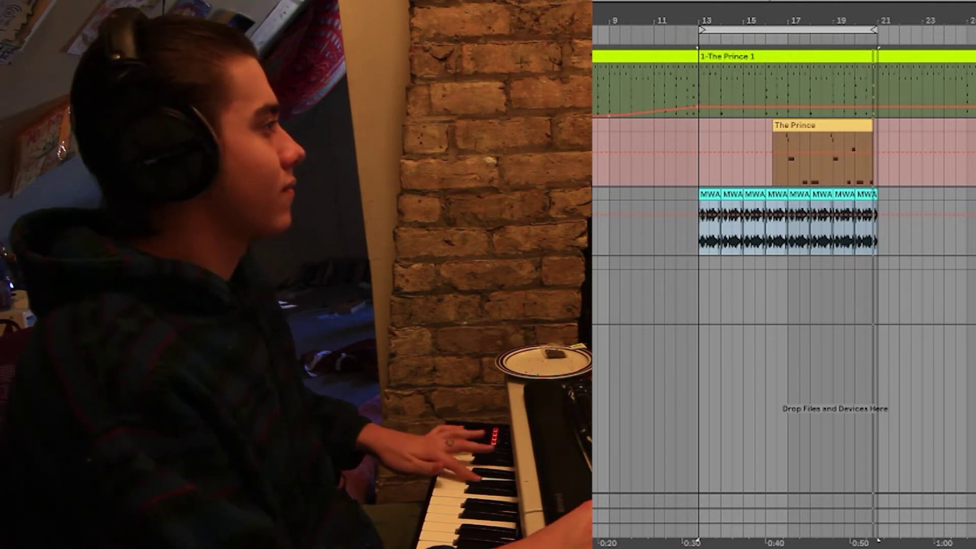
Stop recording and consolidate the two lead takes into one The Prince 2 clip
key("space")
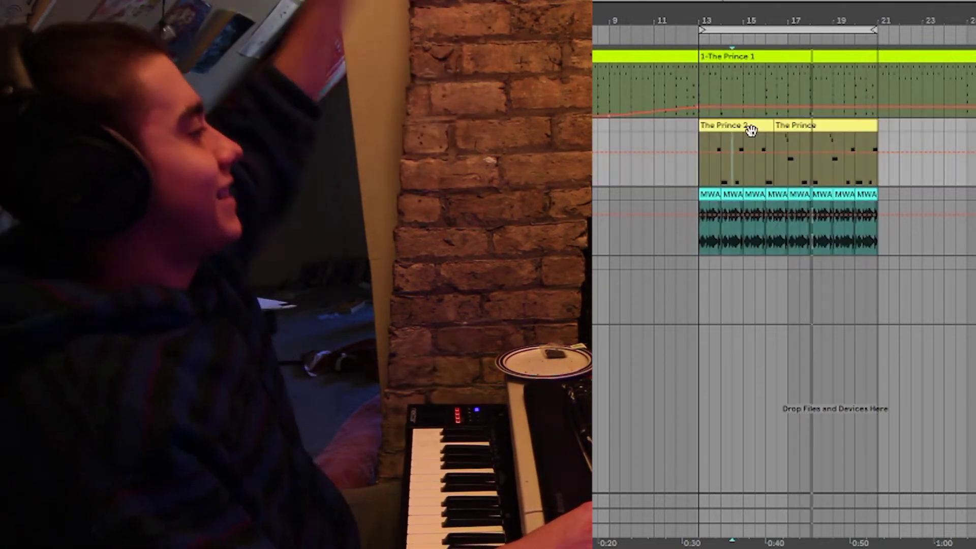
left_click(745, 132)
left_click(833, 127, "shift")
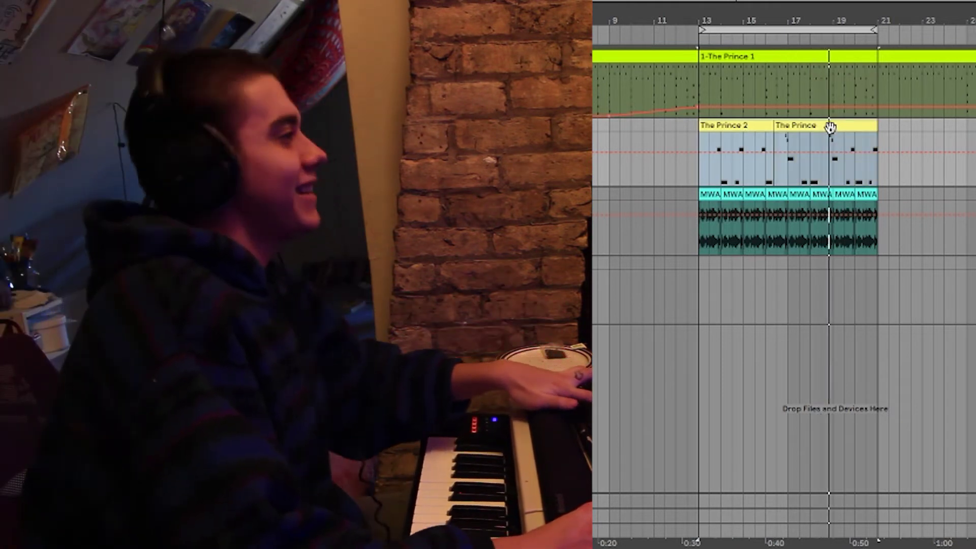
key("ctrl+j")
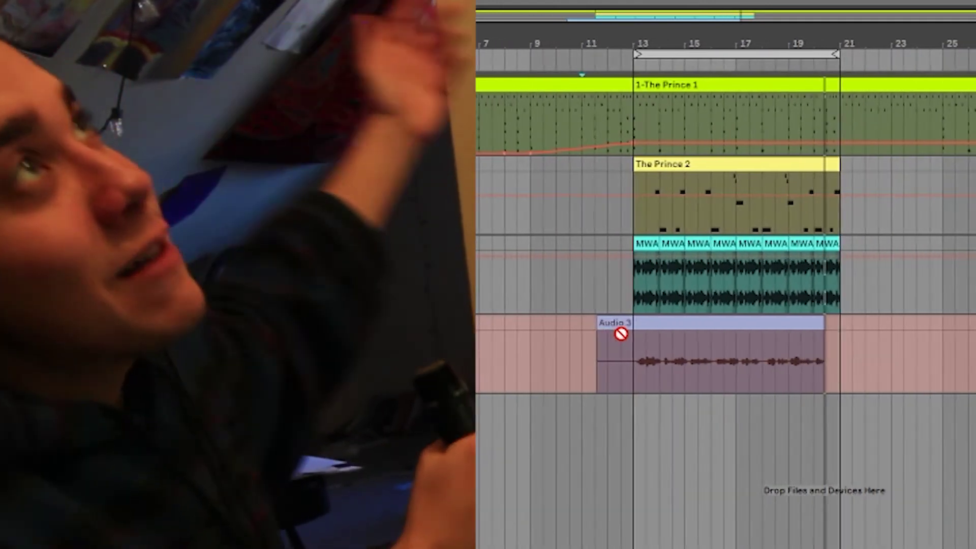
Stop the vocal take and select the new Audio 3 clip over bars 13–21
key("space")
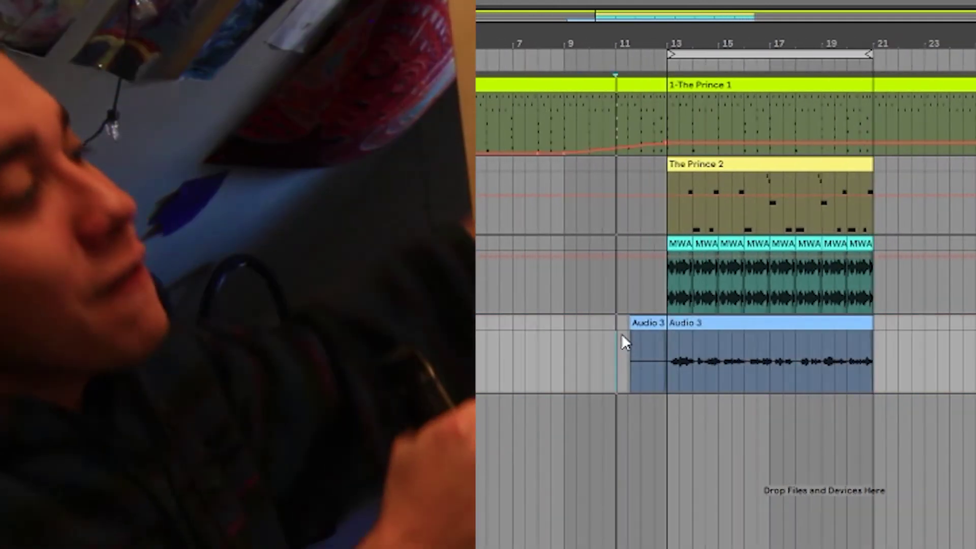
left_click(765, 324)
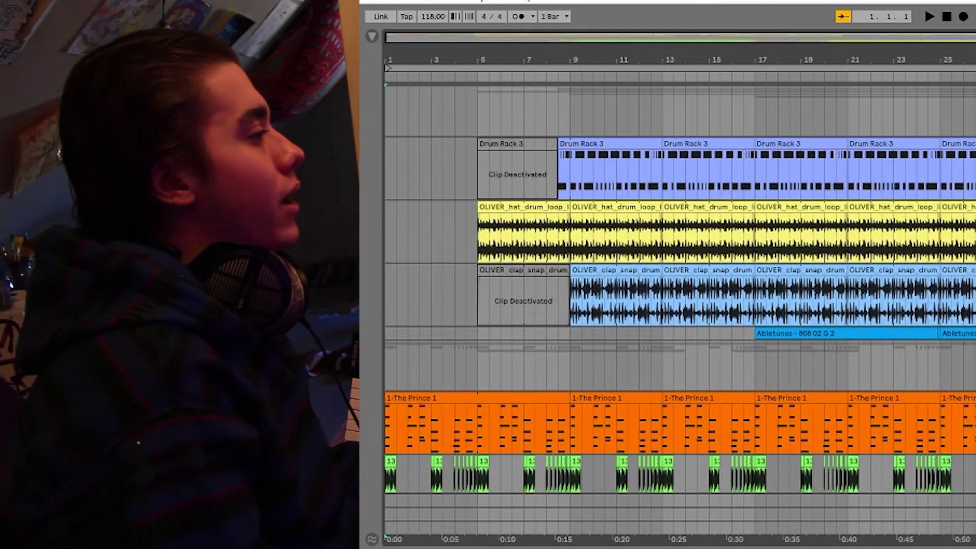
scroll(679, 290, "down", 3)
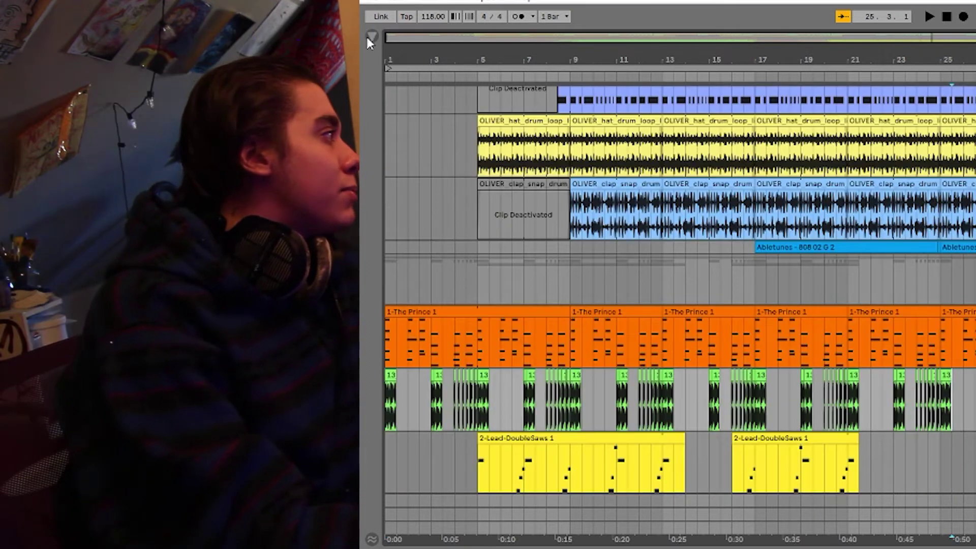
In Samples, collapse the DRUMS folders, expand SYNTHS, and select the Legowelt MINIMOOG pack
left_click(372, 37)
scroll(472, 167, "down", 3)
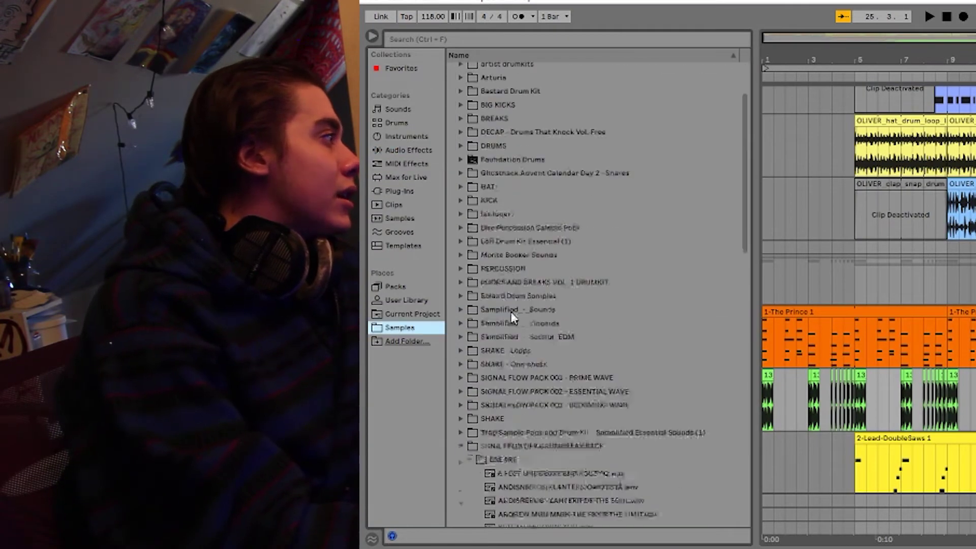
scroll(507, 242, "down", 2)
left_click(461, 331)
key("Left")
key("Left")
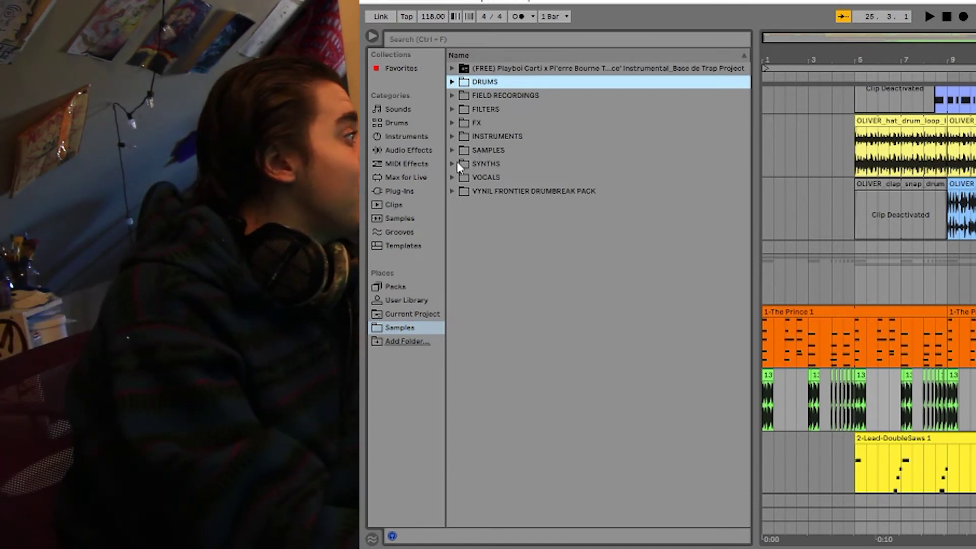
left_click(458, 165)
left_click(461, 204)
left_click(461, 218)
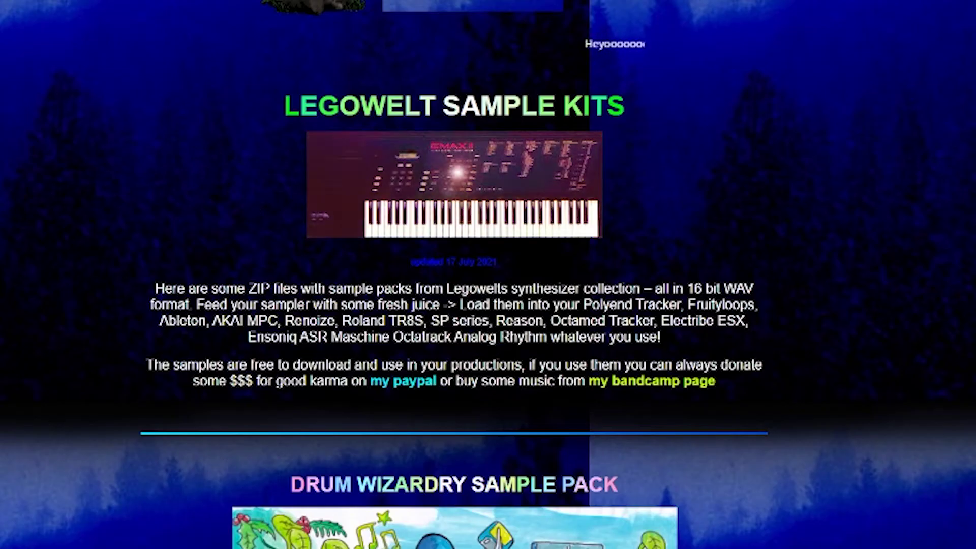
scroll(537, 251, "down", 5)
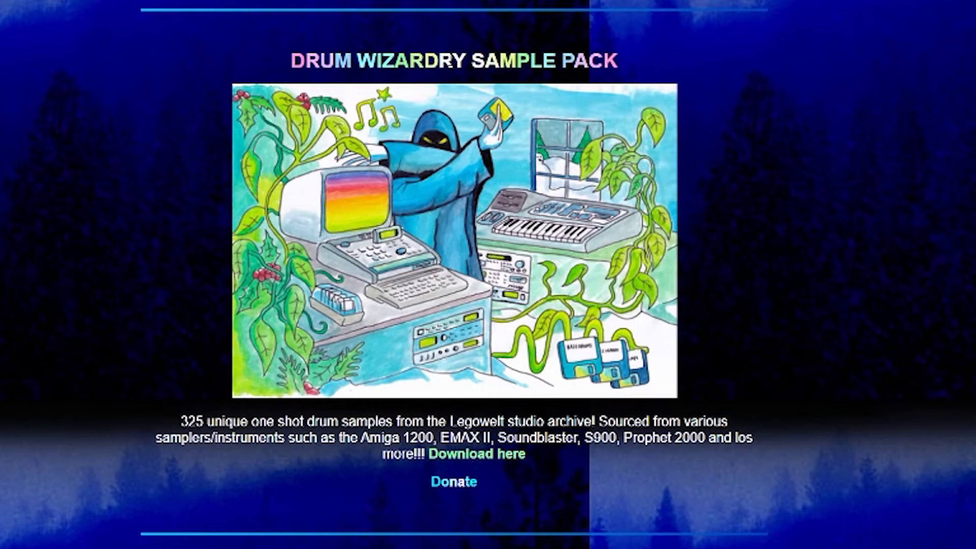
left_click_drag(589, 446, 523, 436)
Scroll the Legowelt Sample Kits page past Oberheim Matrix 1000 to the Moog Minimoog download
left_click(524, 435)
scroll(575, 374, "down", 5)
scroll(484, 251, "down", 5)
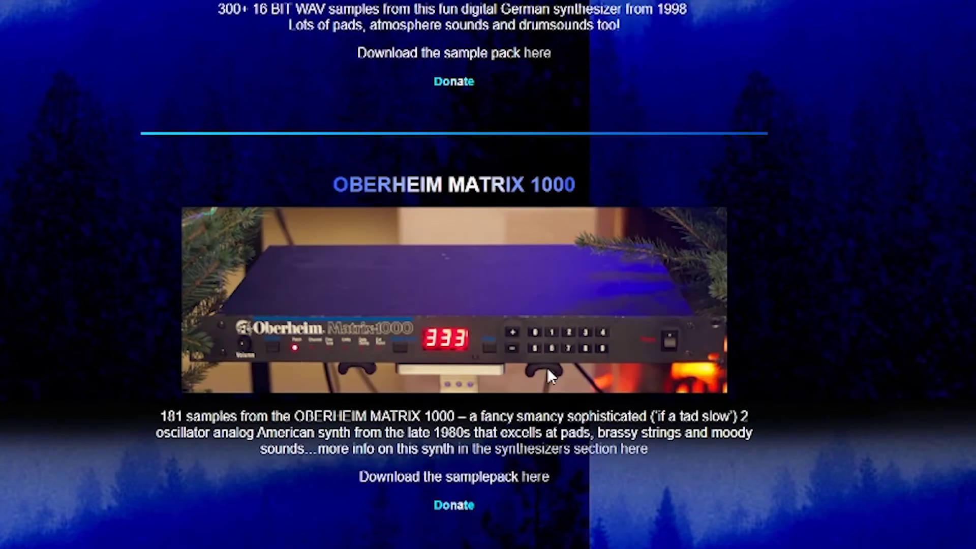
scroll(473, 291, "down", 6)
scroll(467, 349, "down", 5)
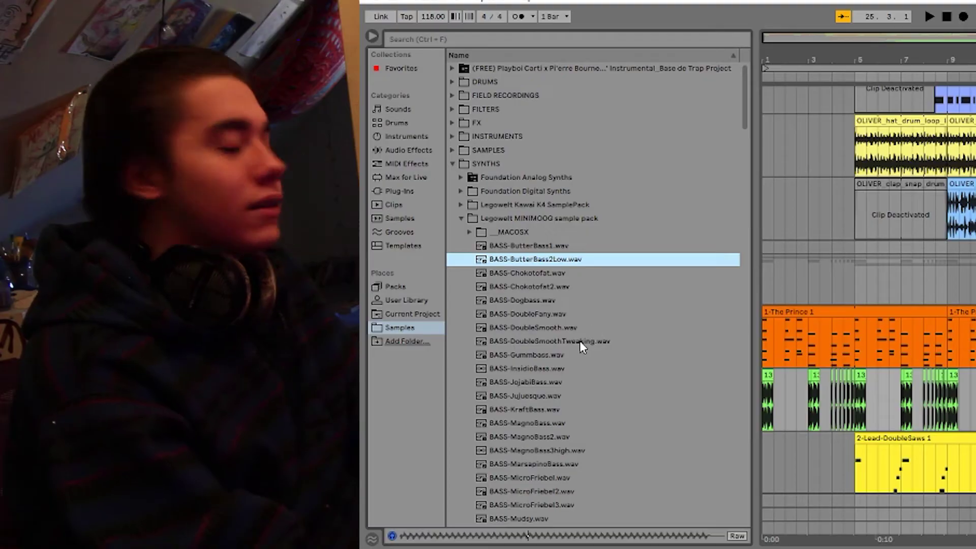
Preview three MINIMOOG BASS samples, then return to the arrangement zoomed on the opening bars
key("Down")
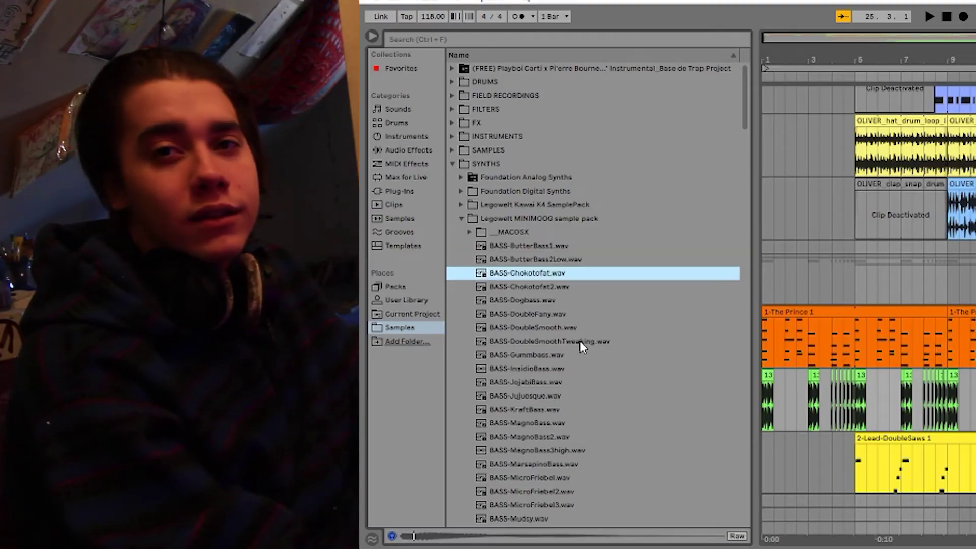
key("Down")
key("Down")
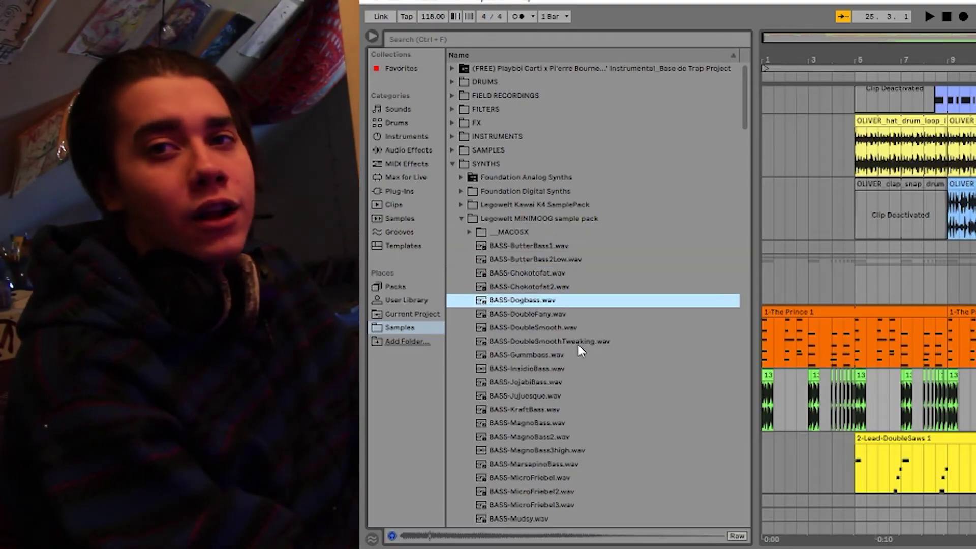
key("Down")
key("Down")
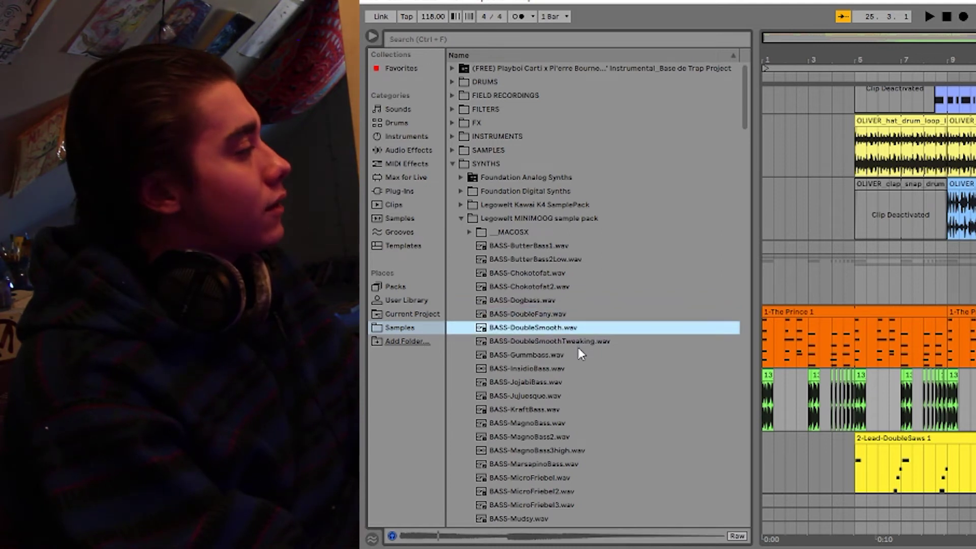
key("alt+Tab")
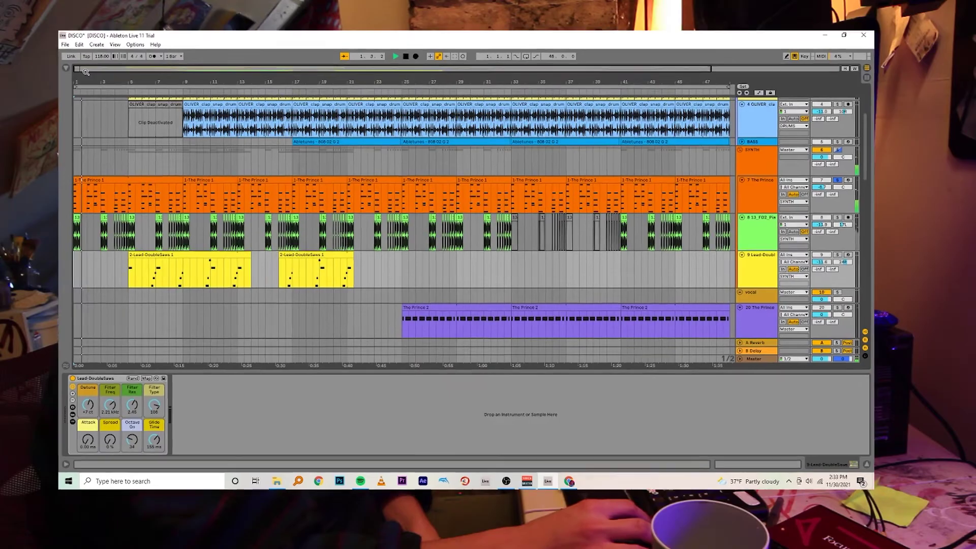
key("plus")
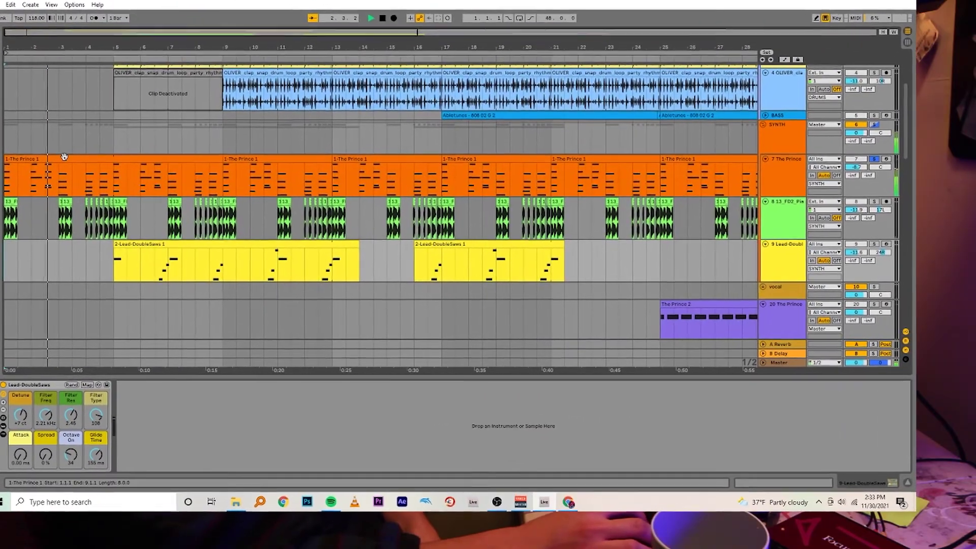
left_click(168, 185)
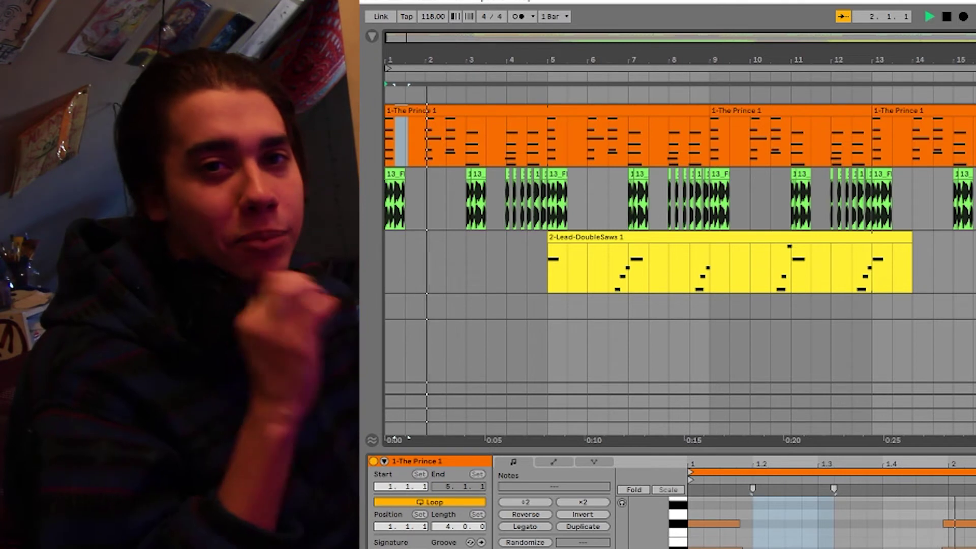
key("space")
scroll(678, 240, "up", 3)
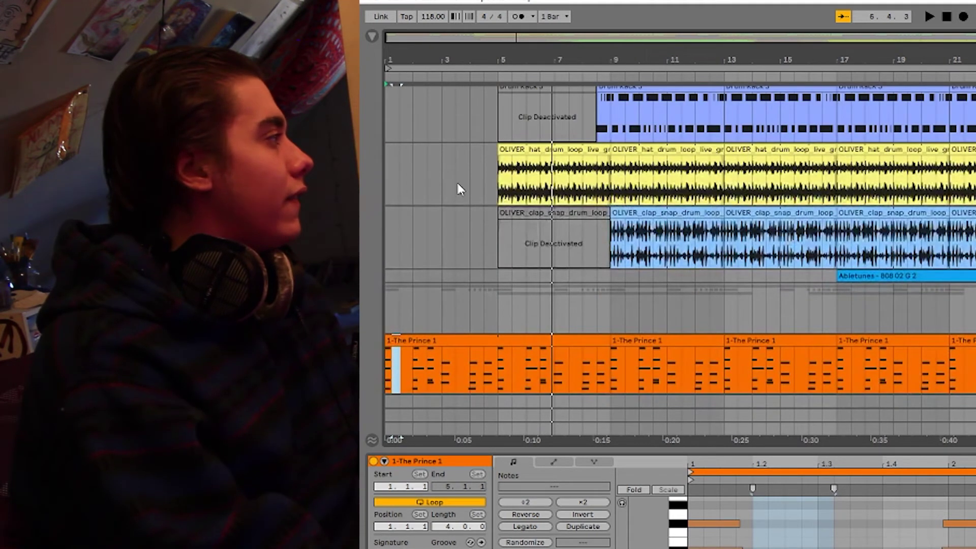
left_click(457, 188)
scroll(458, 188, "up", 2)
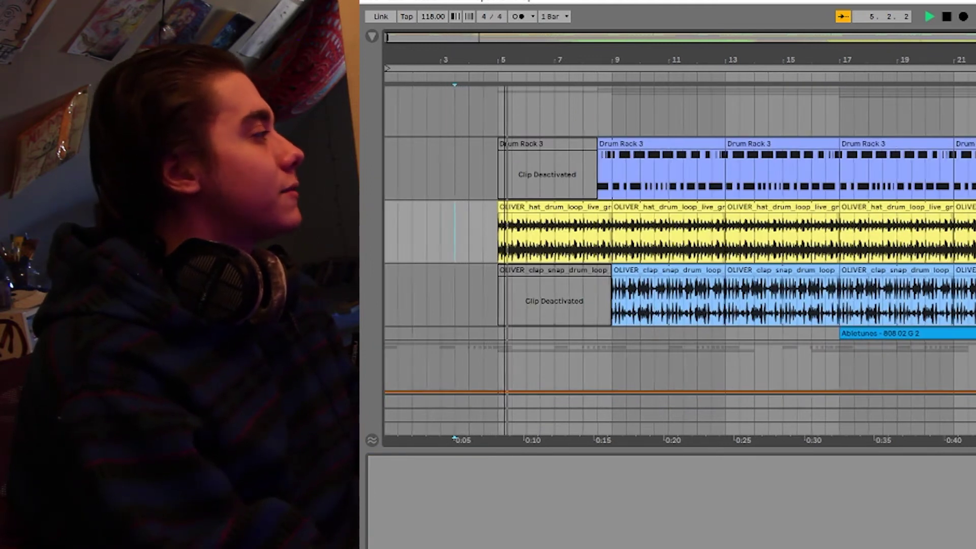
left_click_drag(500, 56, 500, 30)
scroll(515, 326, "down", 2)
scroll(521, 319, "down", 2)
scroll(521, 311, "down", 3)
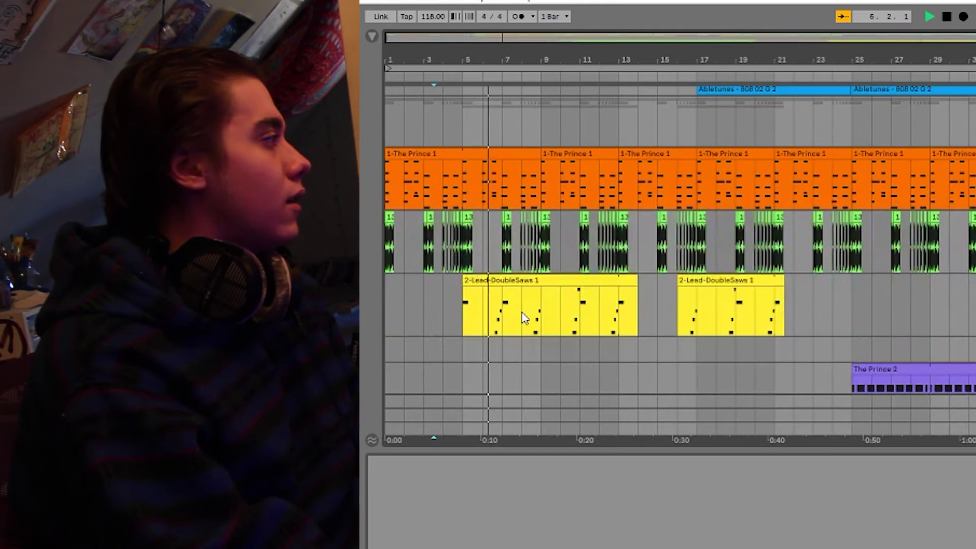
scroll(523, 322, "up", 3)
scroll(523, 323, "up", 3)
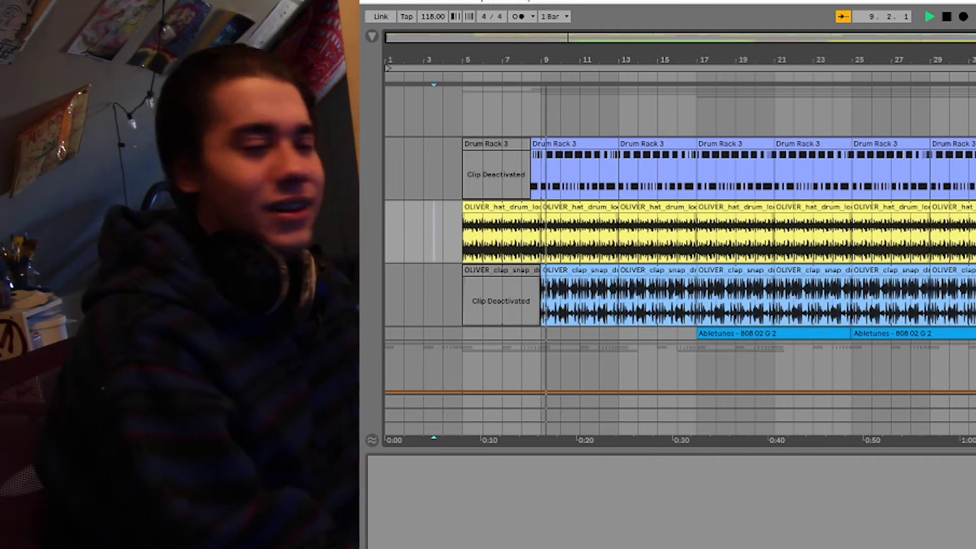
key("space")
scroll(852, 135, "up", 5)
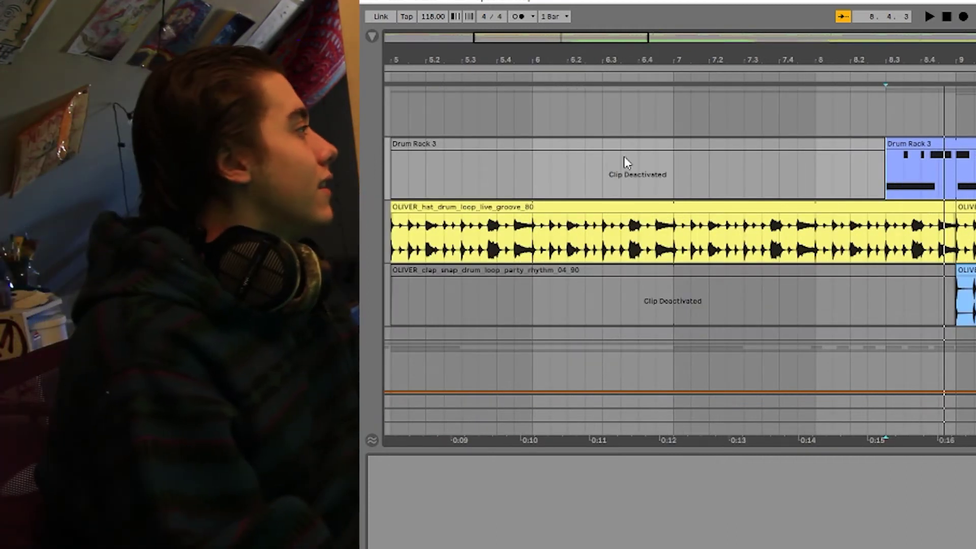
Play the arrangement, select the Drum Rack 3 clip at bar 9, and unfold Abletunes 808
key("minus")
left_click(763, 169)
key("space")
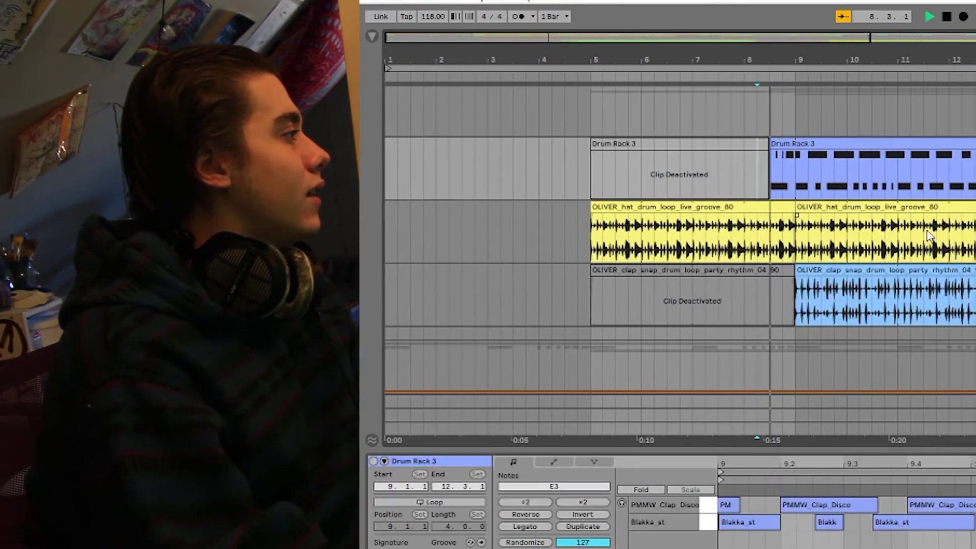
left_click(772, 168)
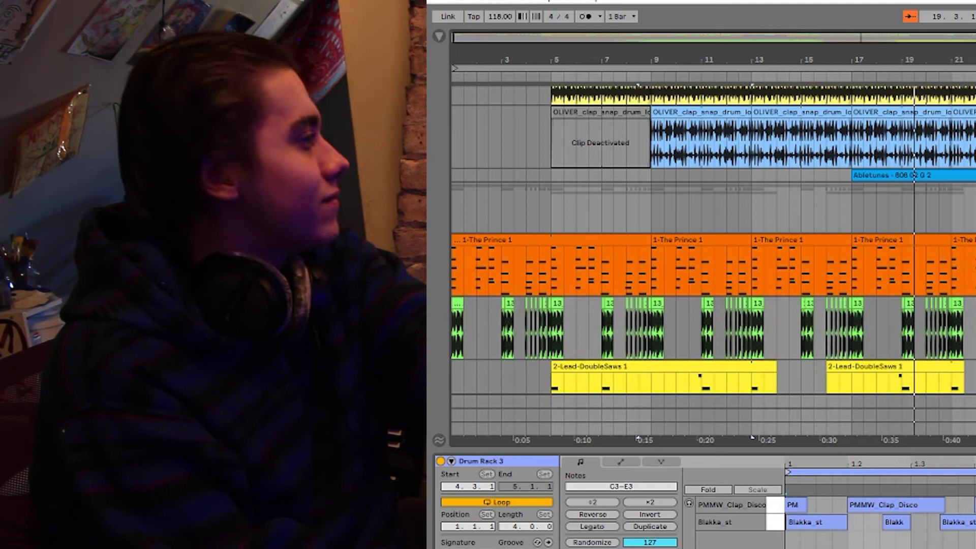
key("Right")
key("Up")
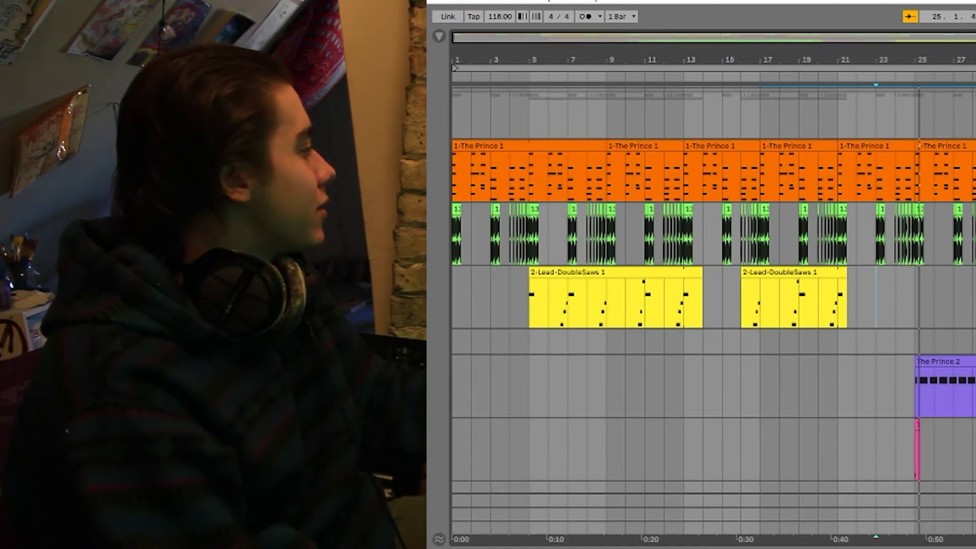
key("ctrl+alt+p")
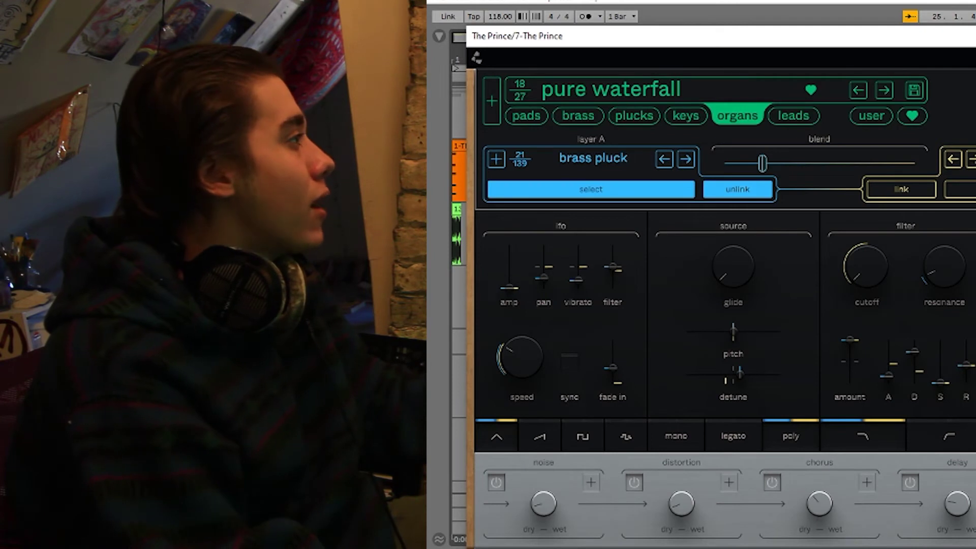
Close The Prince 2 'pure waterfall' synth settings and toggle playback
key("ctrl+alt+p")
left_click(831, 168)
key("space")
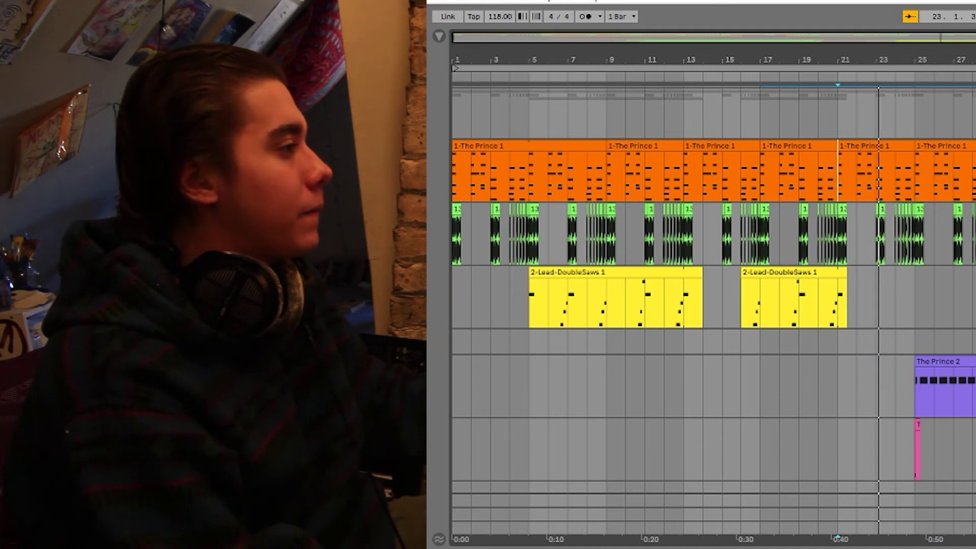
scroll(713, 297, "down", 5)
scroll(713, 298, "down", 3)
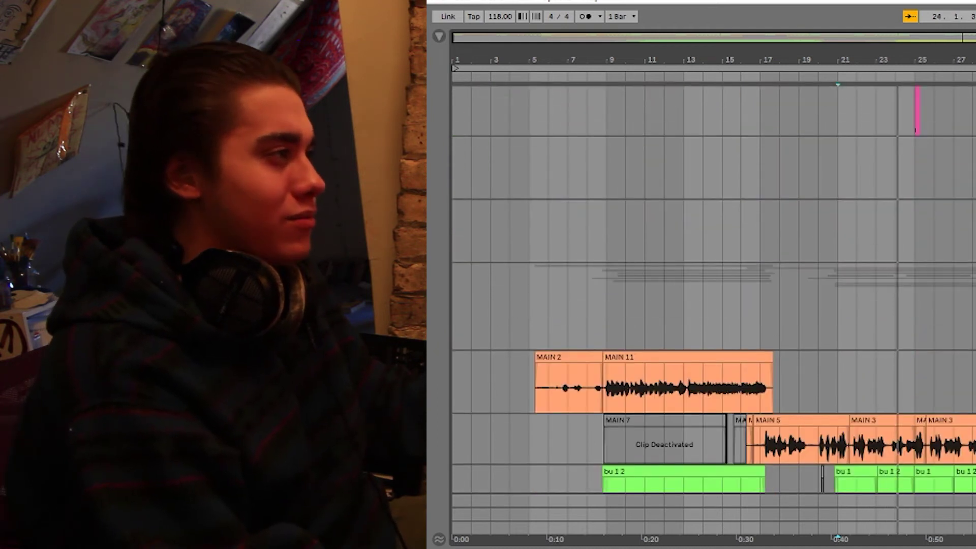
scroll(836, 251, "up", 5)
Review the Prince settings of the frail brick, bare researcher and bomb staircase layers
left_click(813, 270)
scroll(816, 229, "up", 2)
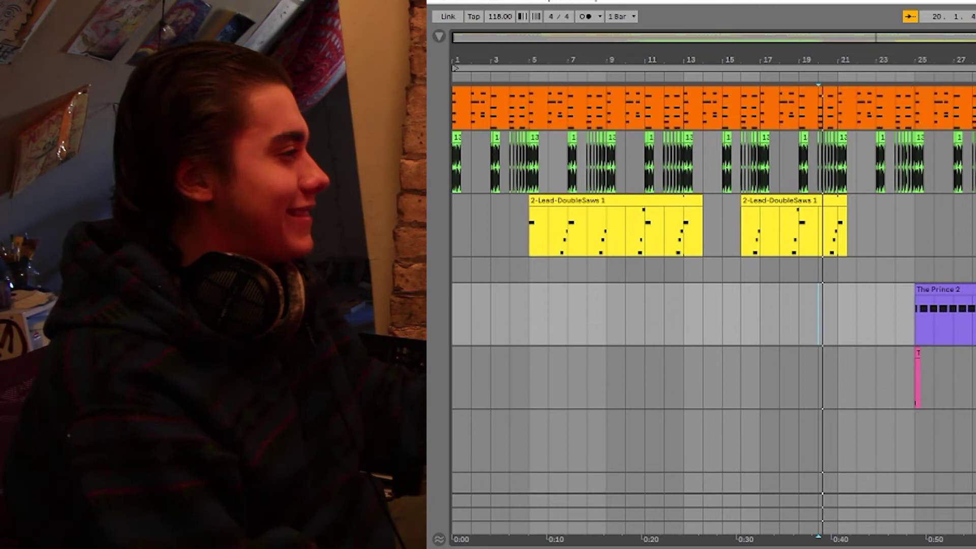
key("ctrl+alt+p")
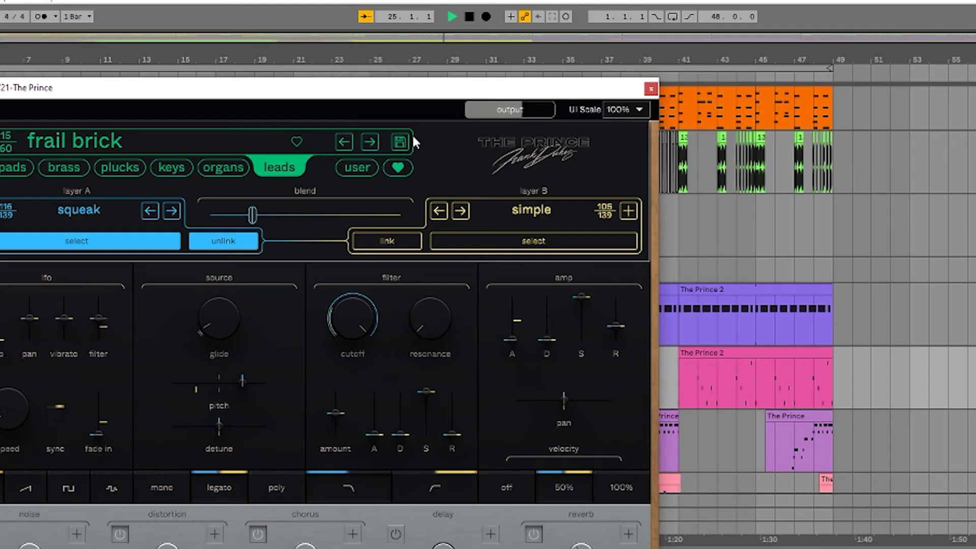
left_click_drag(326, 99, 824, 140)
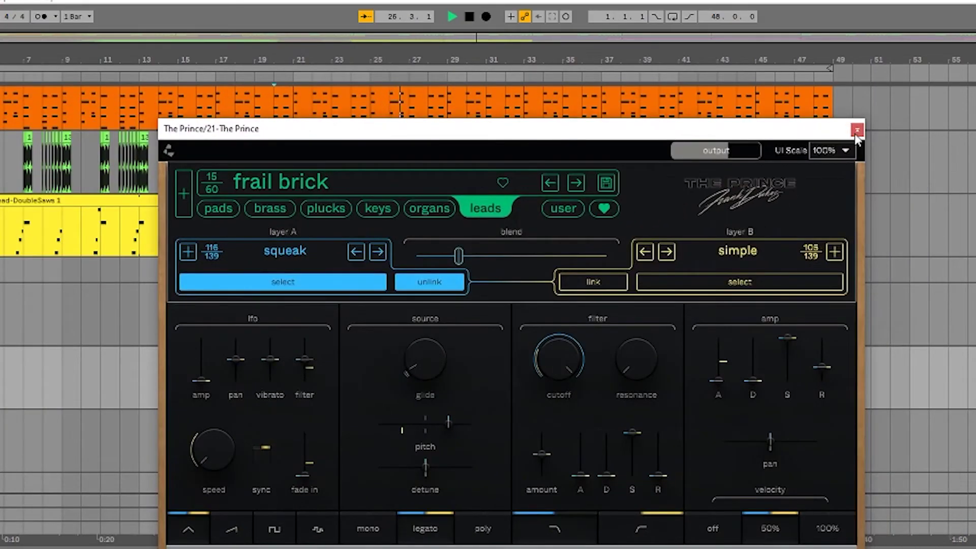
left_click(856, 131)
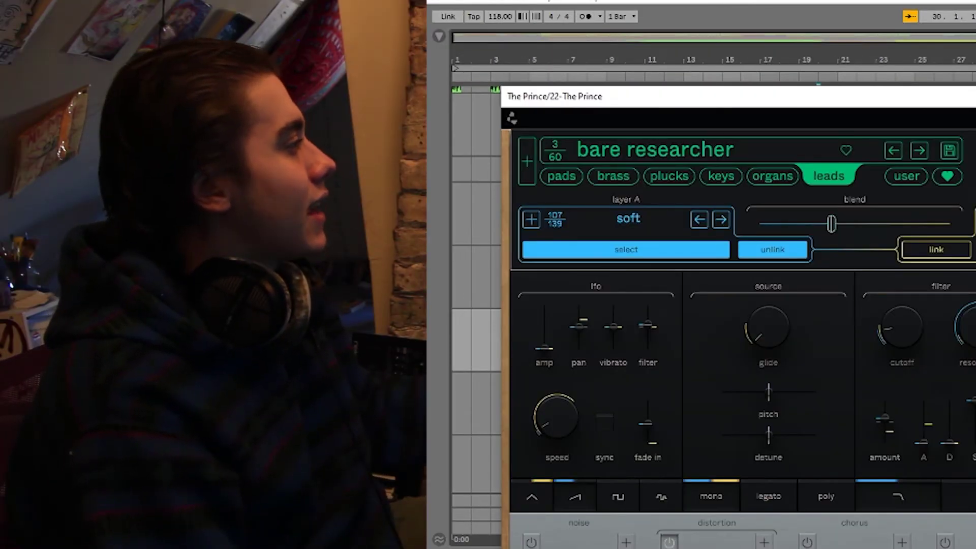
key("ctrl+alt+p")
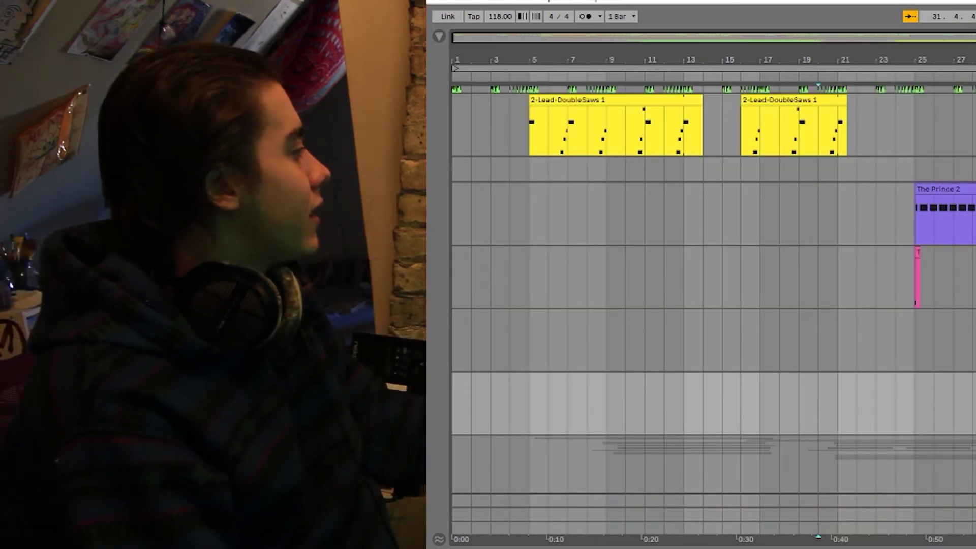
key("ctrl+alt+p")
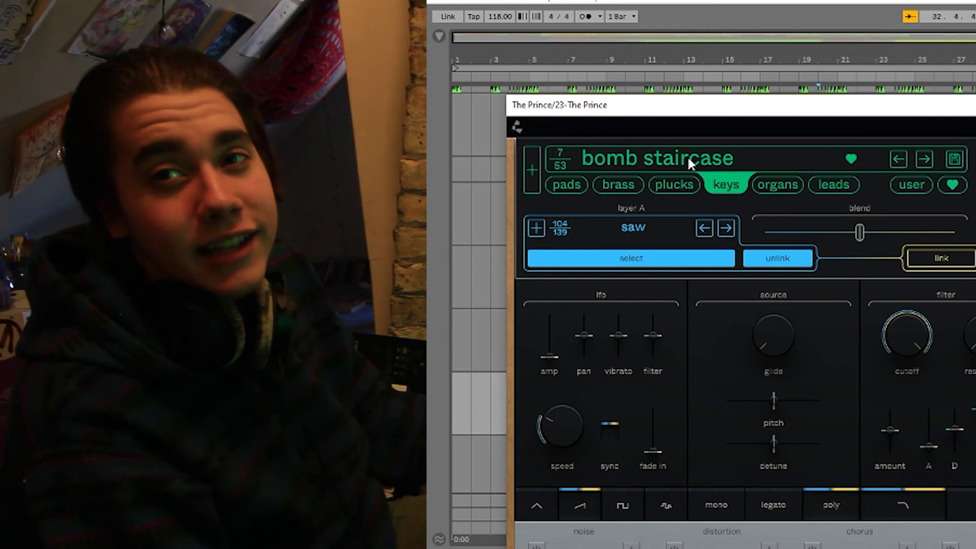
key("ctrl+alt+p")
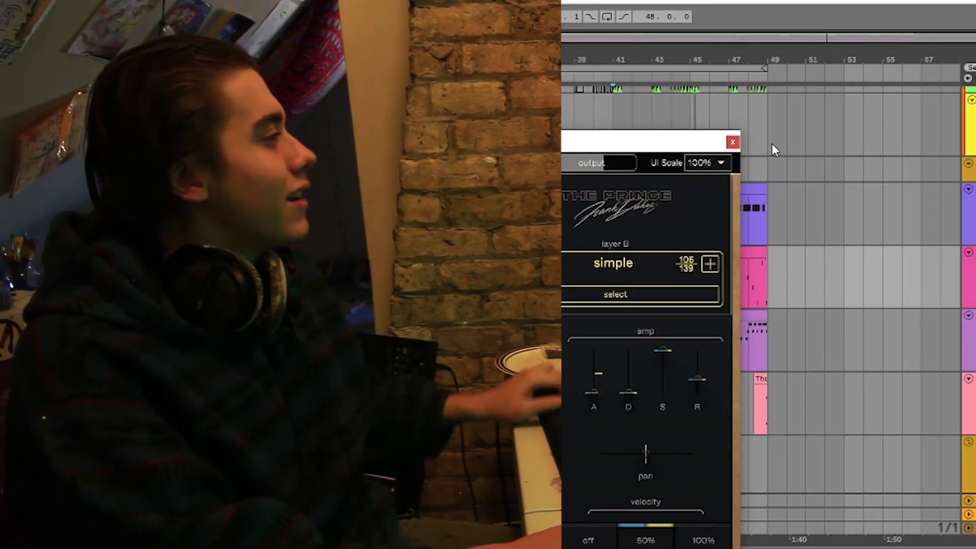
Close the Prince synth window and play the arrangement from bar 5
left_click(732, 142)
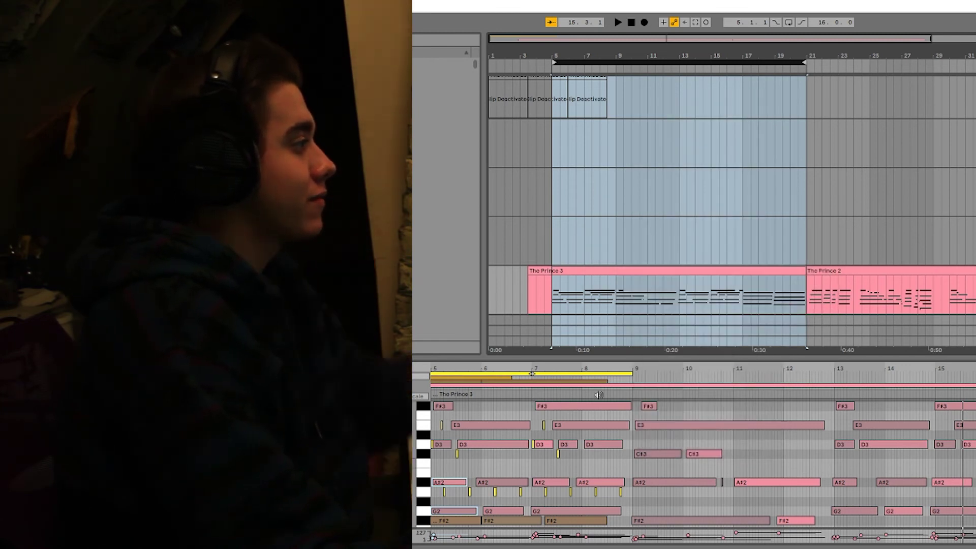
key("space")
scroll(732, 206, "down", 2)
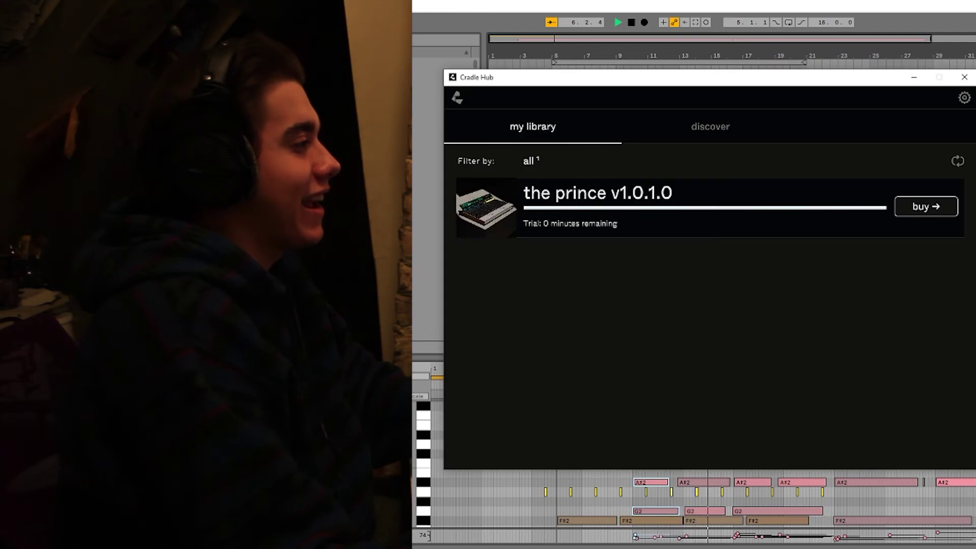